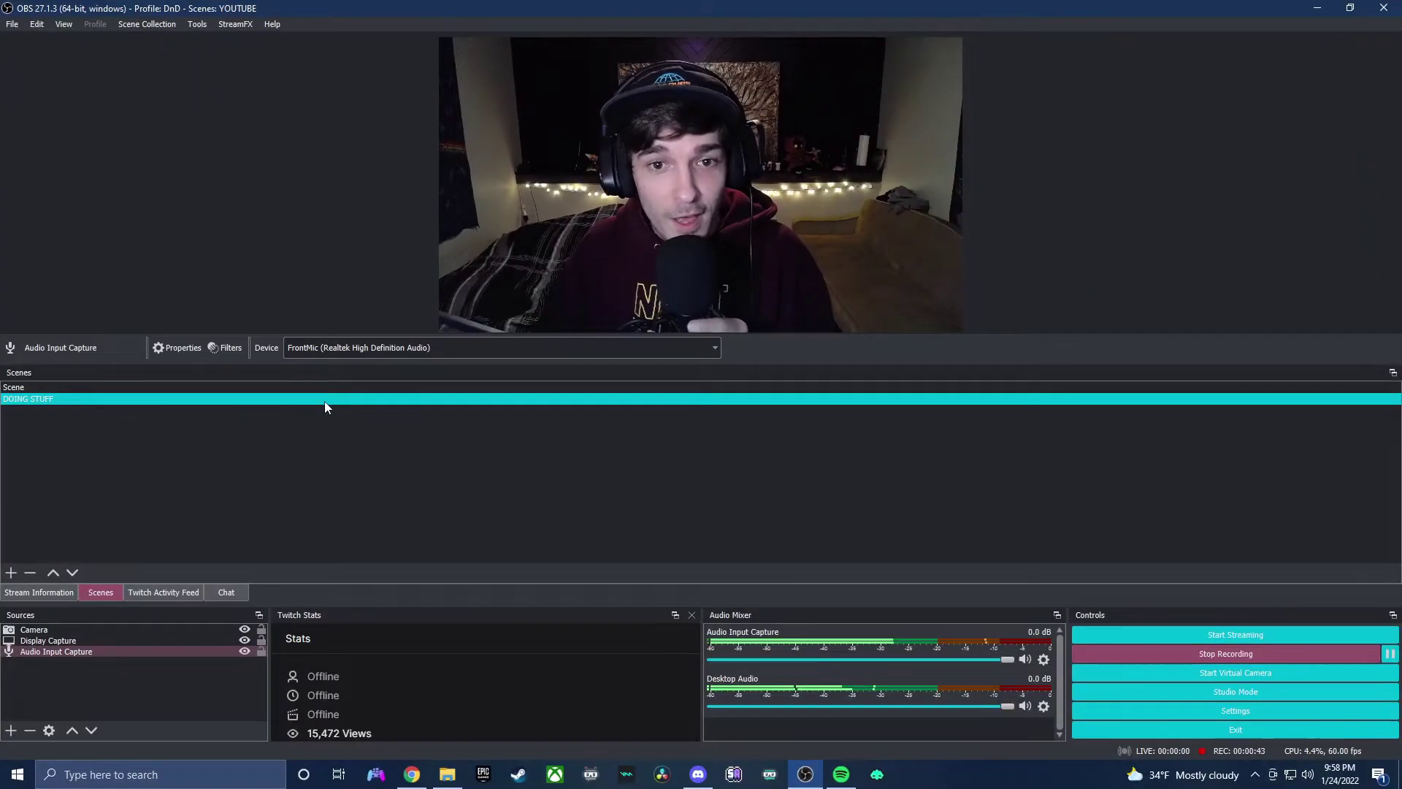
# Look through the Camera, Display Capture and microphone input sources.
pyautogui.click(55, 631)
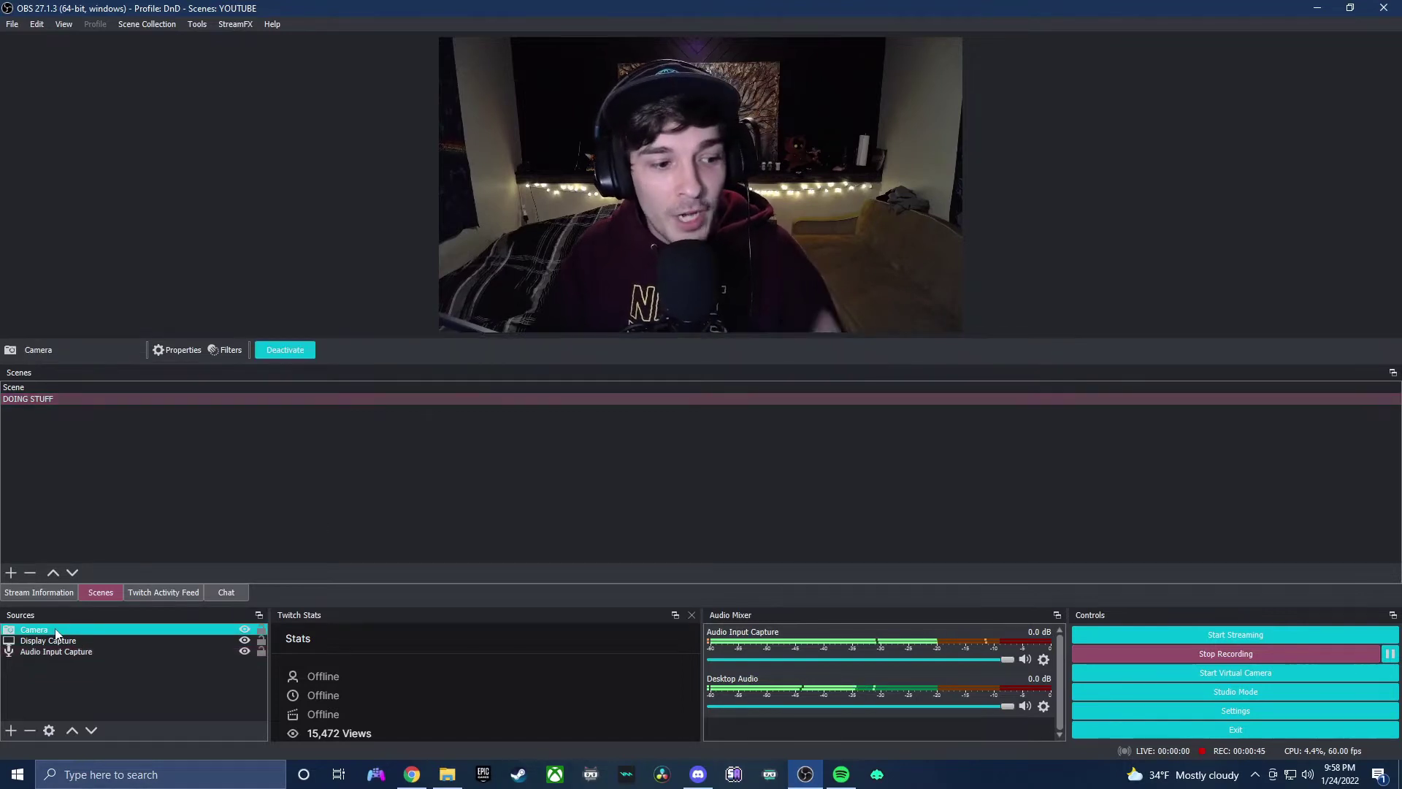
pyautogui.click(60, 640)
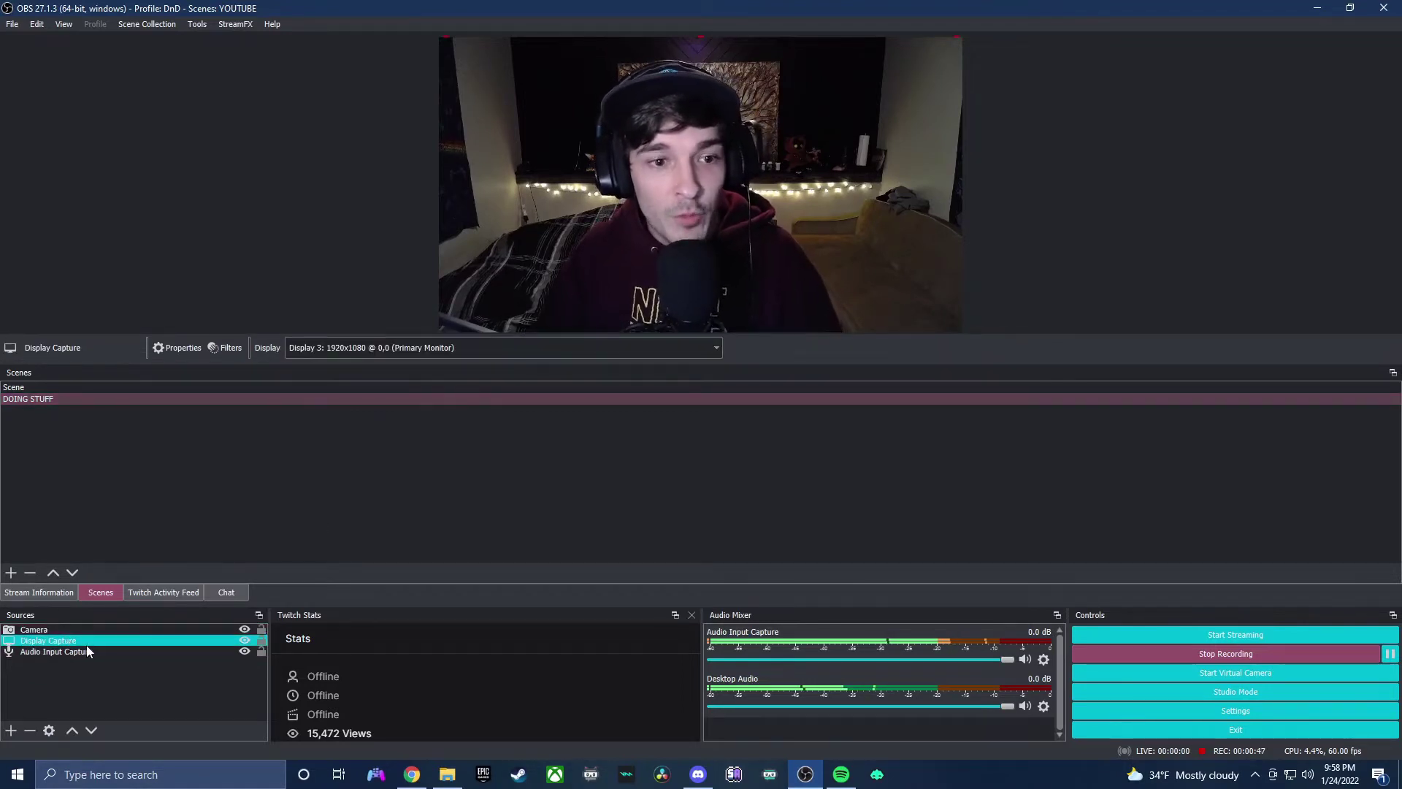
pyautogui.click(87, 652)
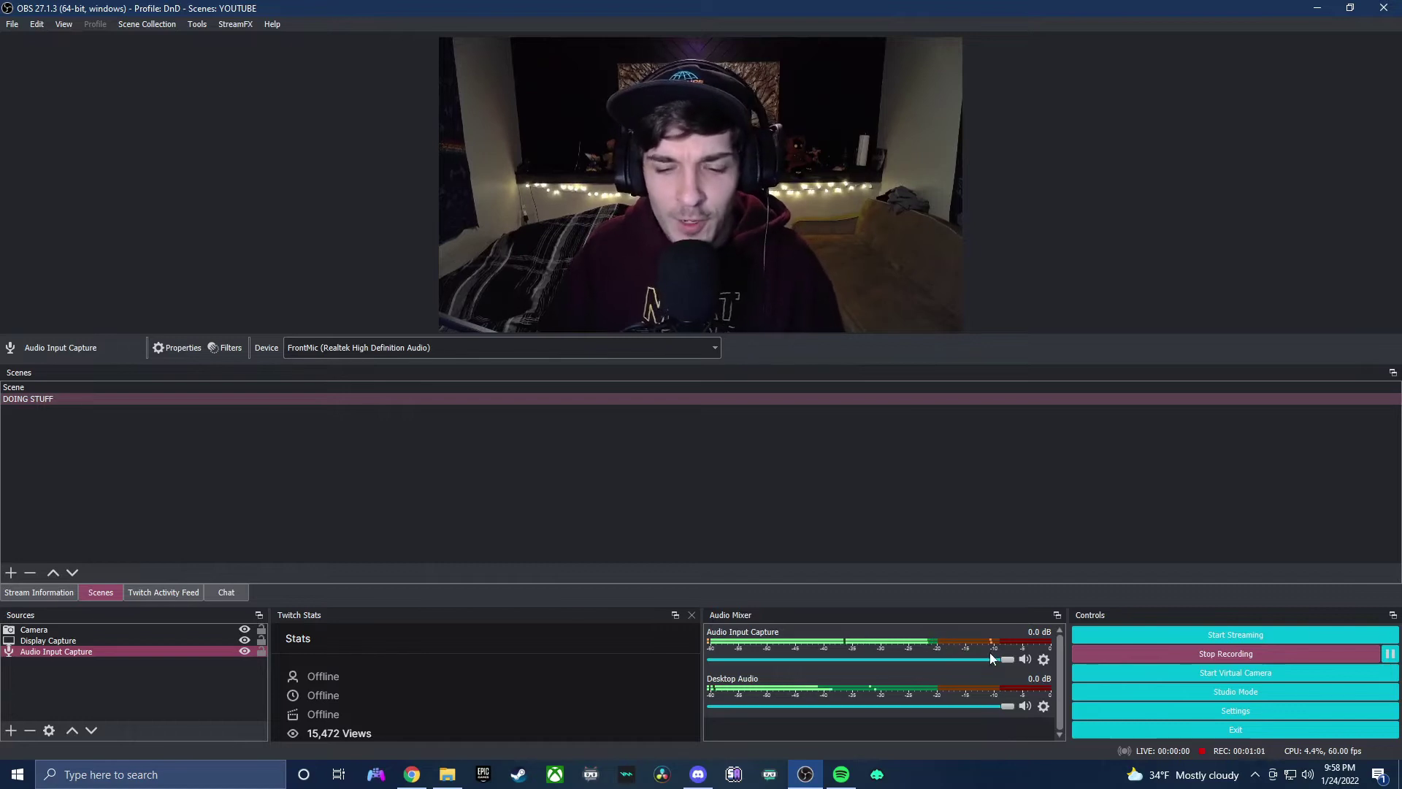
# Open the Desktop Audio Filters dialog and move it lower on screen.
pyautogui.click(1044, 707)
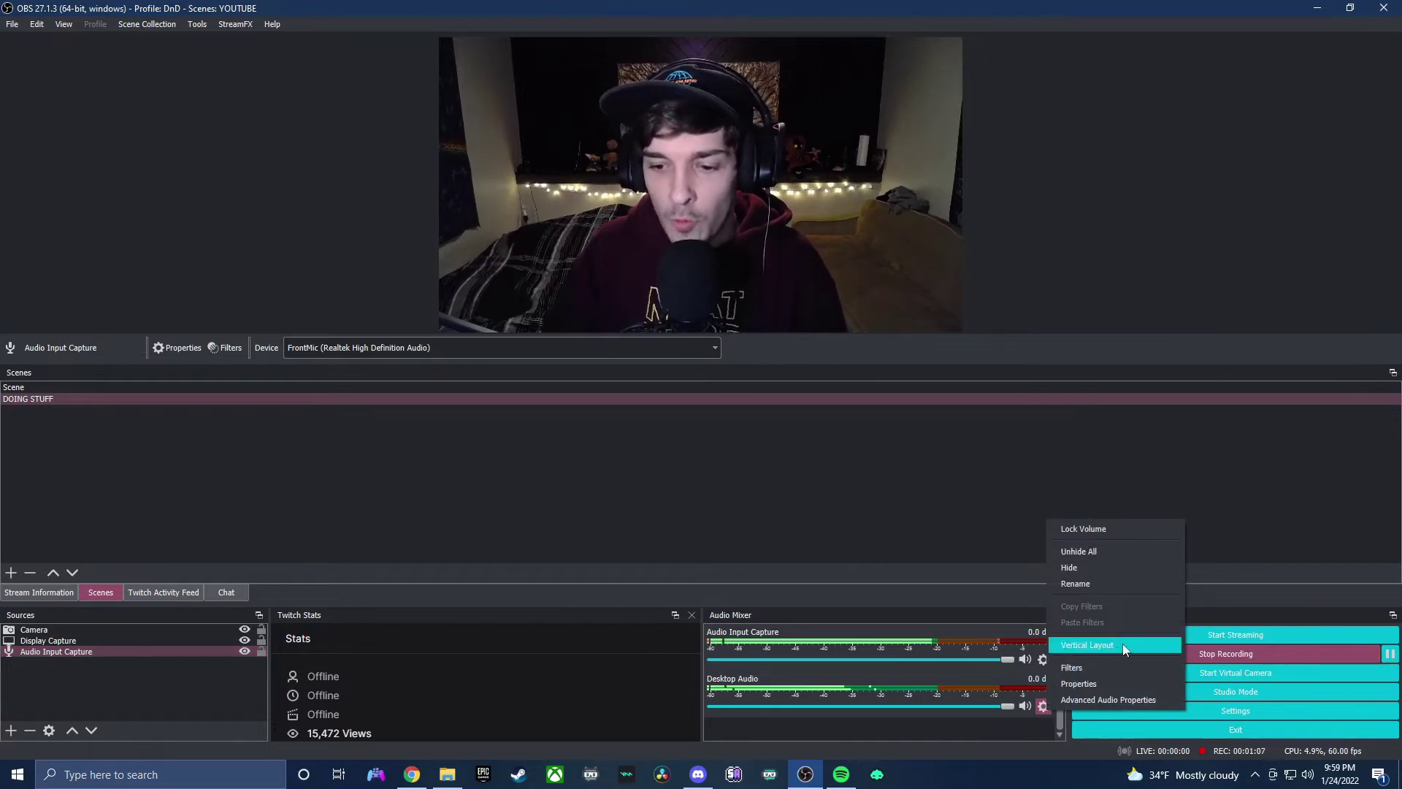
pyautogui.click(1111, 669)
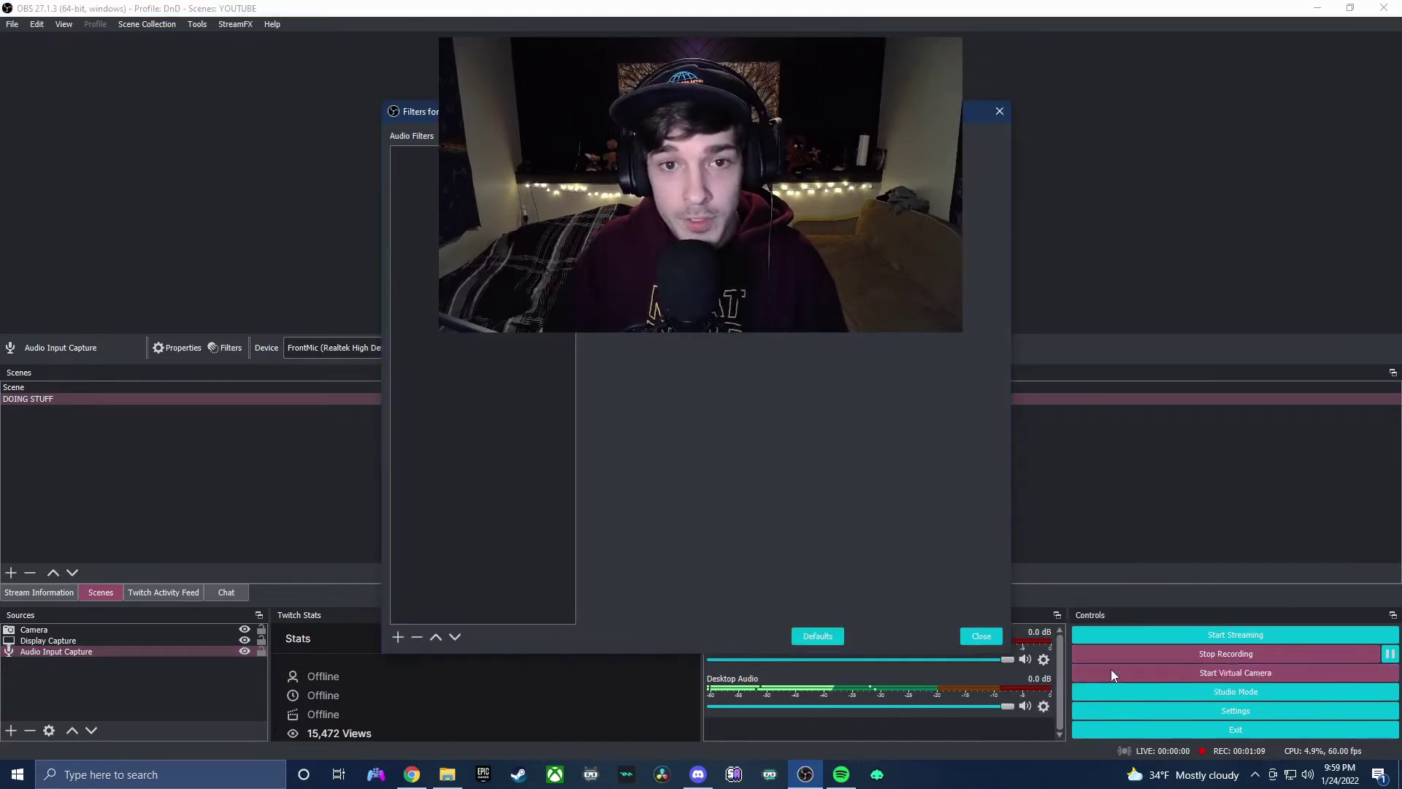
pyautogui.moveTo(417, 111); pyautogui.dragTo(419, 199)
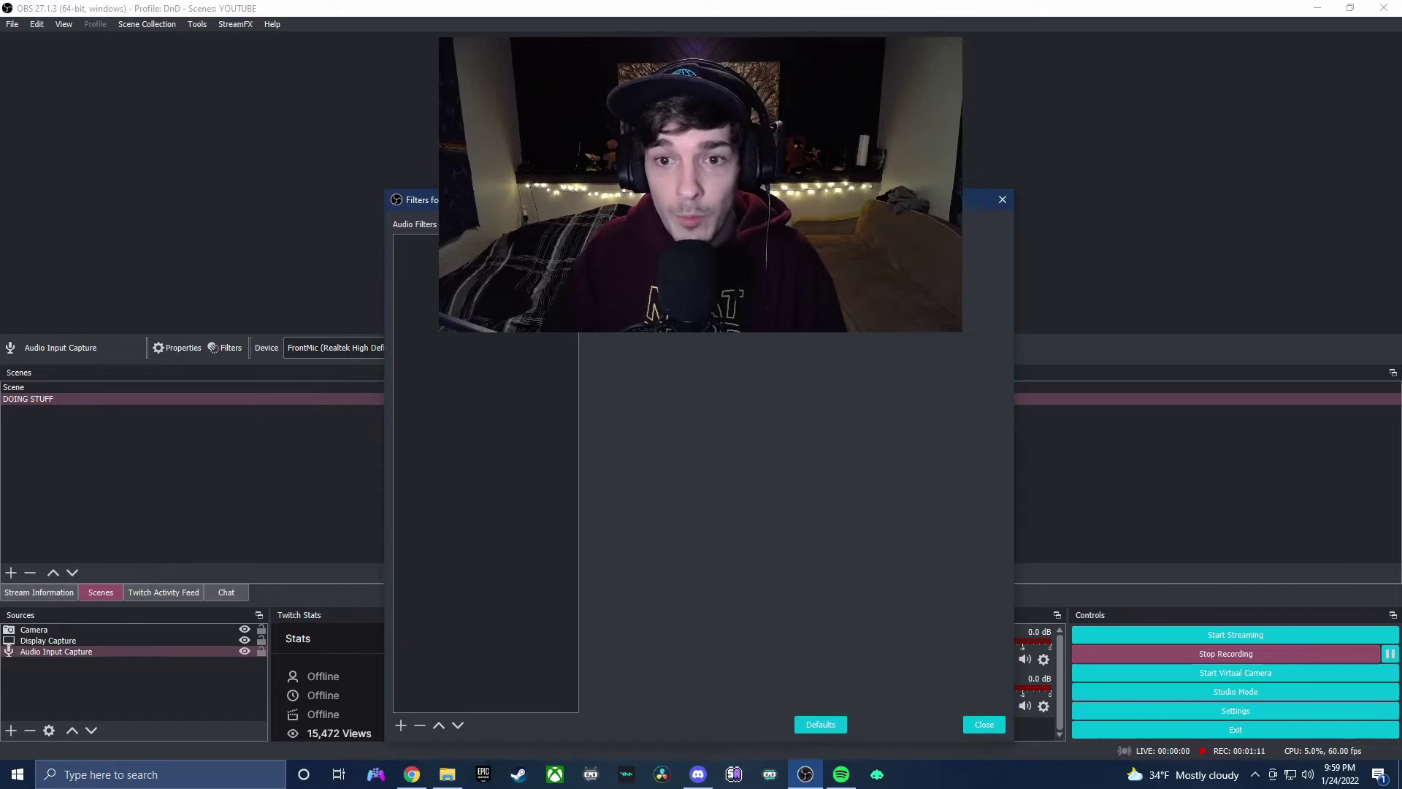
pyautogui.click(48, 640)
pyautogui.click(1033, 172)
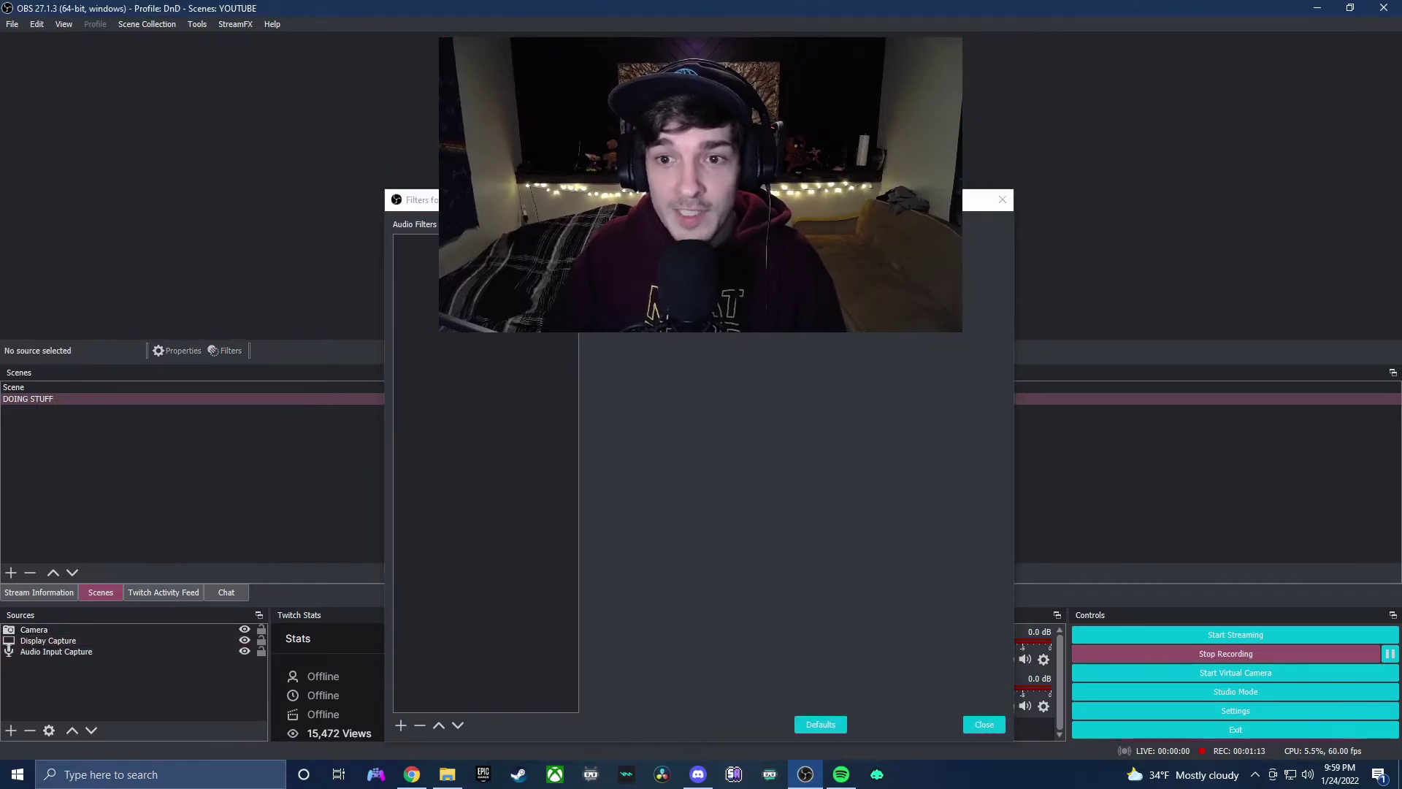
pyautogui.moveTo(983, 200); pyautogui.dragTo(982, 361)
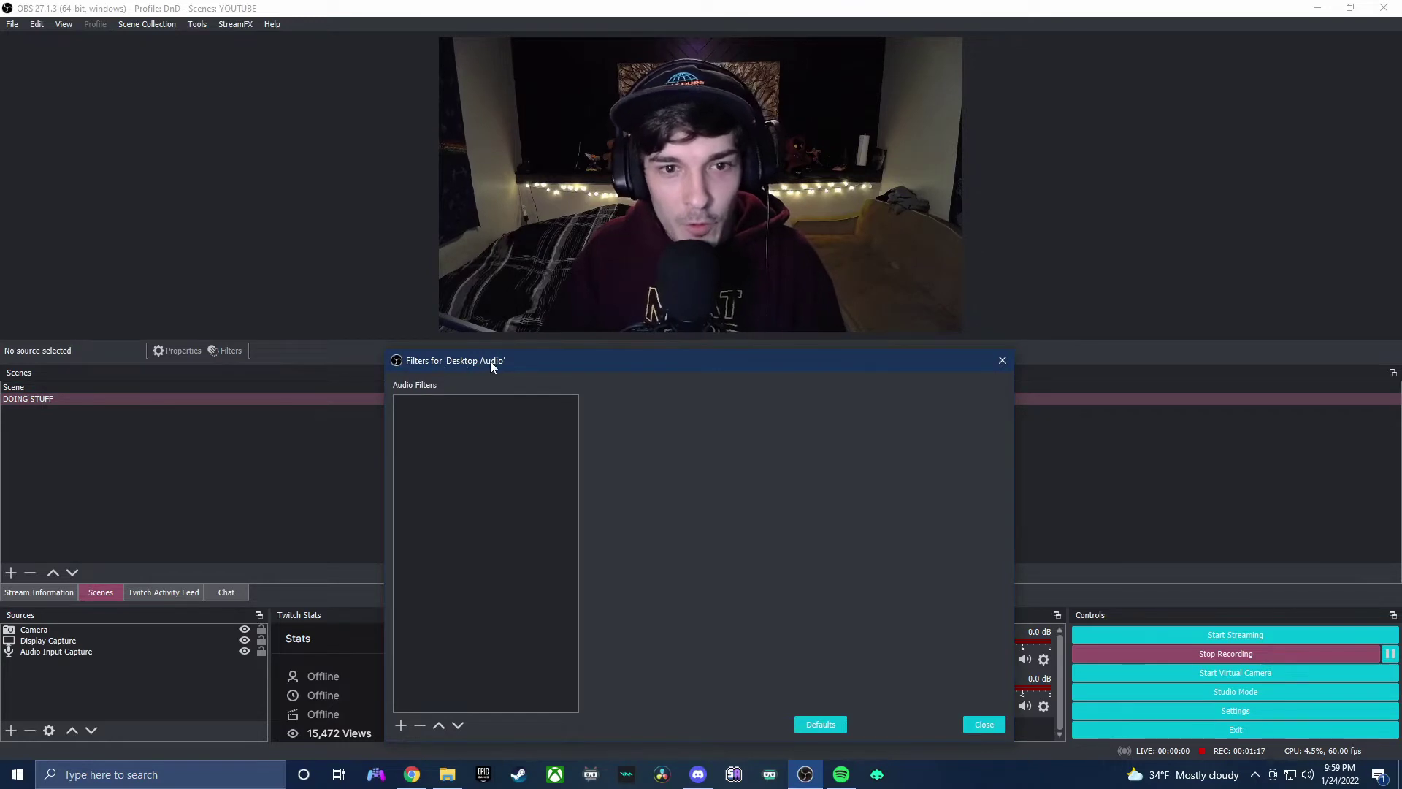
# Add a Compressor-type audio filter and name it 'Ducking'.
pyautogui.click(400, 726)
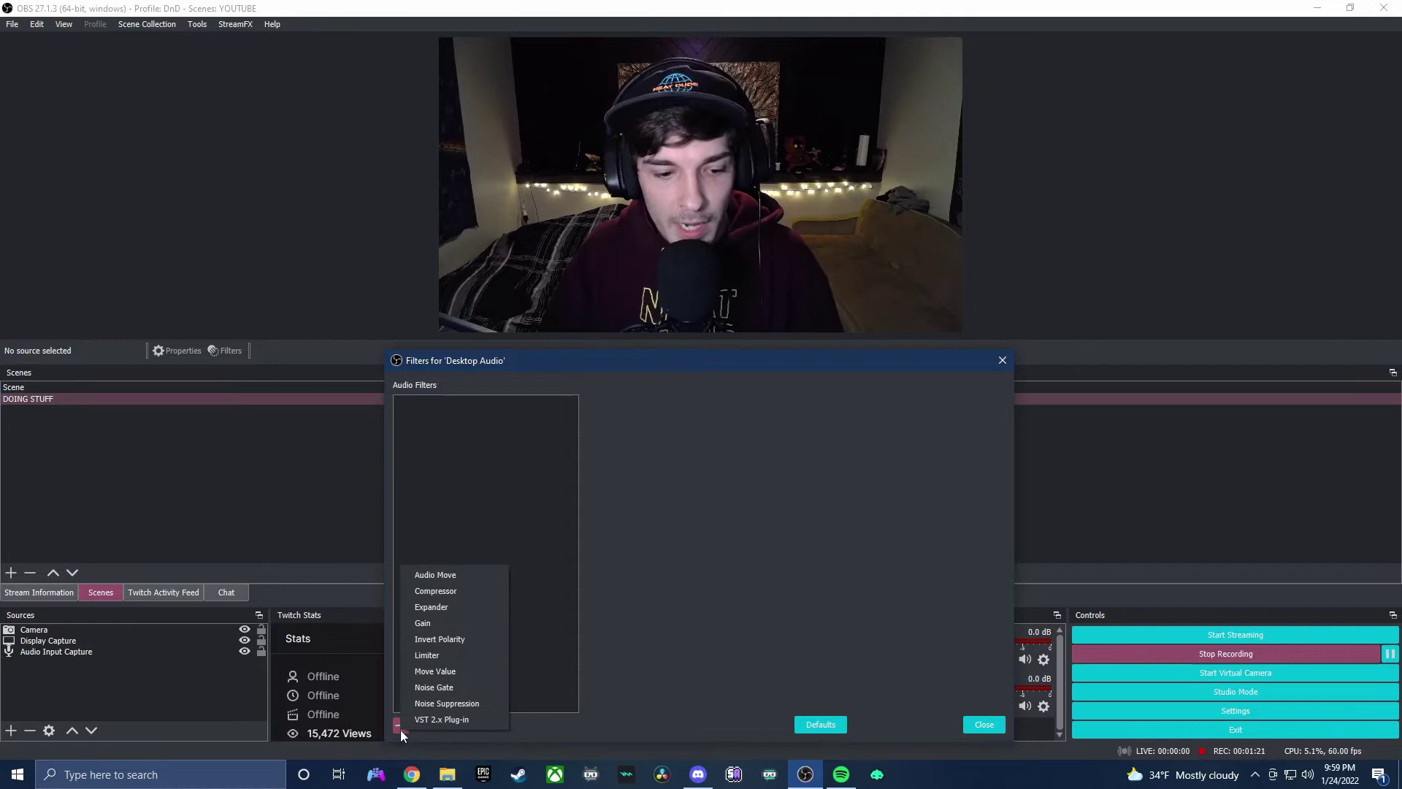
pyautogui.click(469, 593)
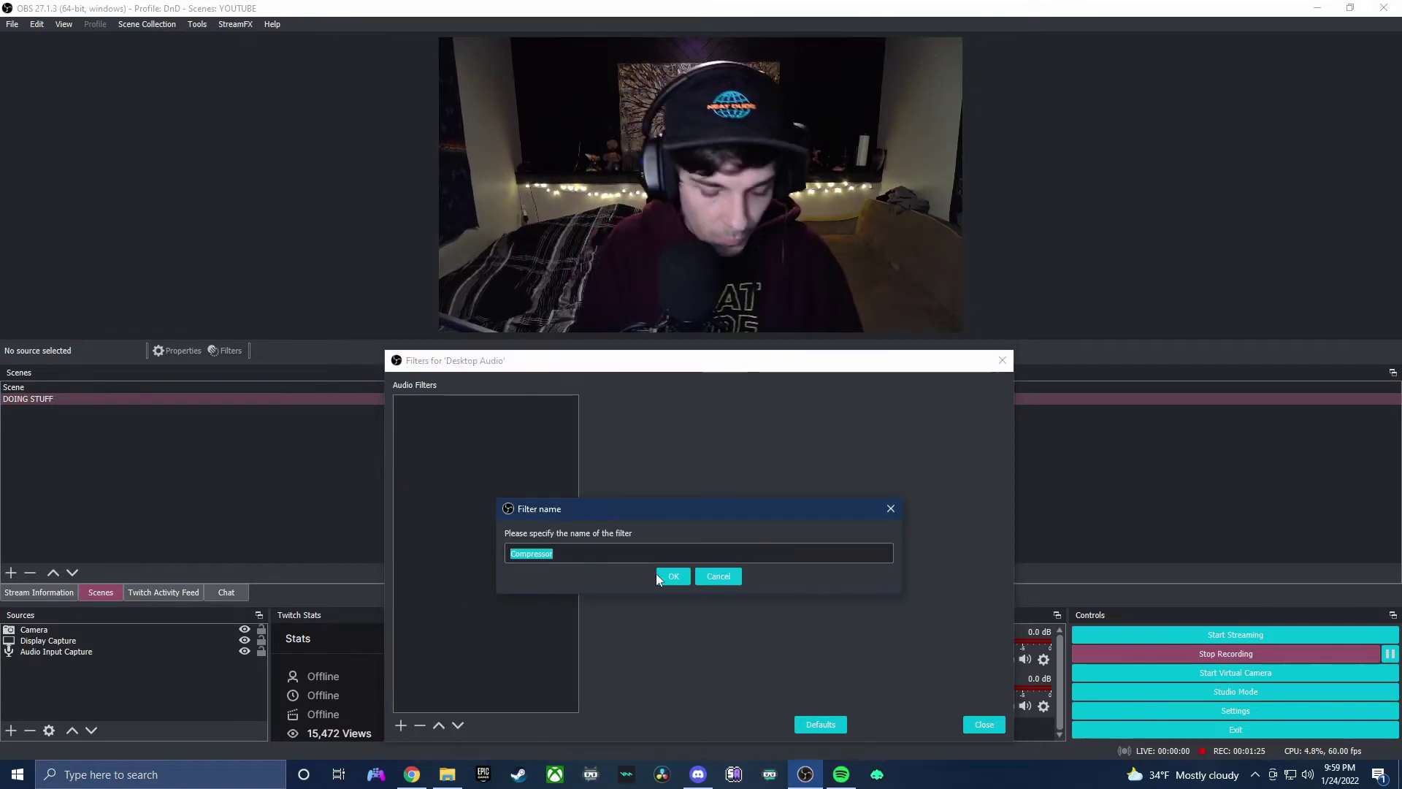
pyautogui.write('Ducking')
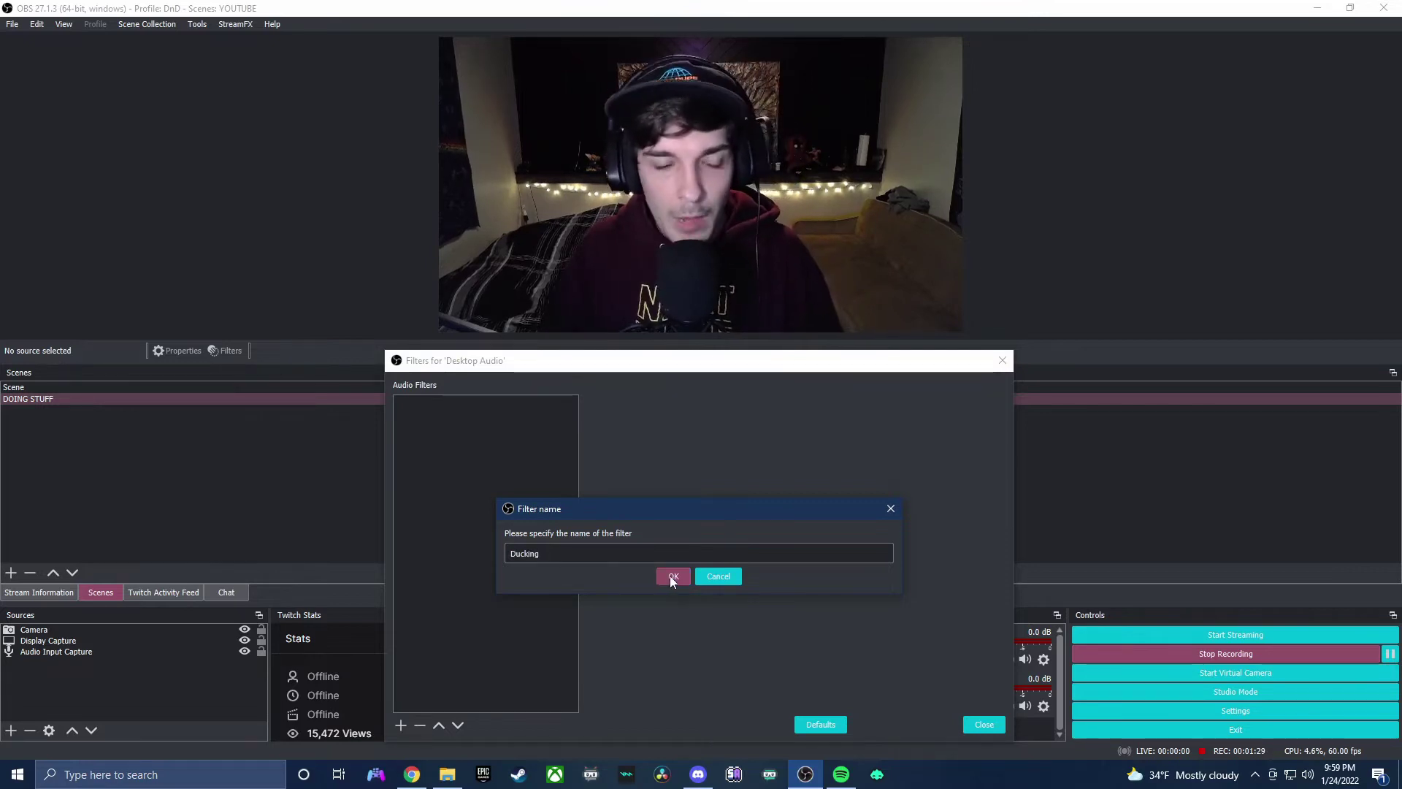
pyautogui.click(669, 575)
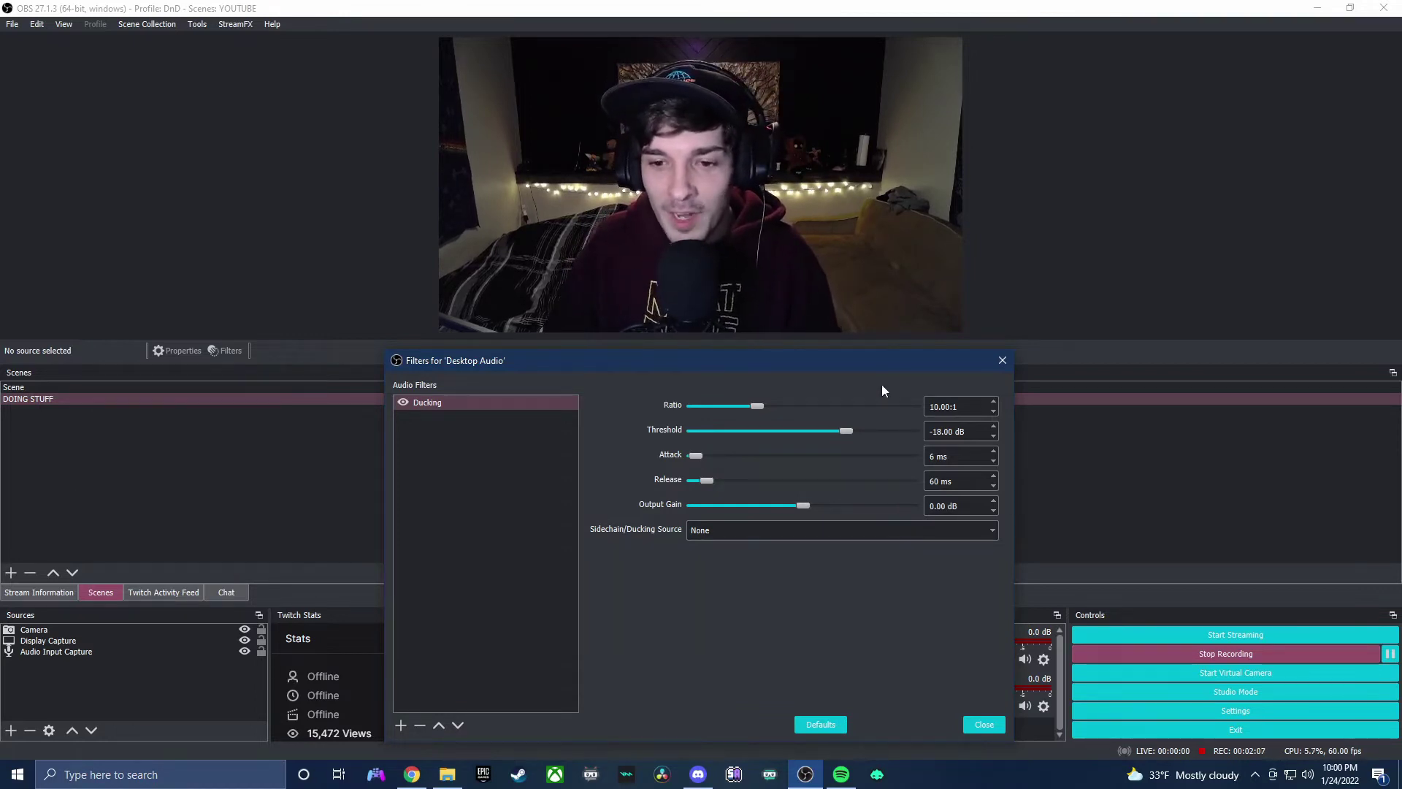
# Lower the Ducking compressor threshold to -30.00 dB and begin setting attack to 2 ms.
pyautogui.moveTo(920, 357); pyautogui.dragTo(585, 365)
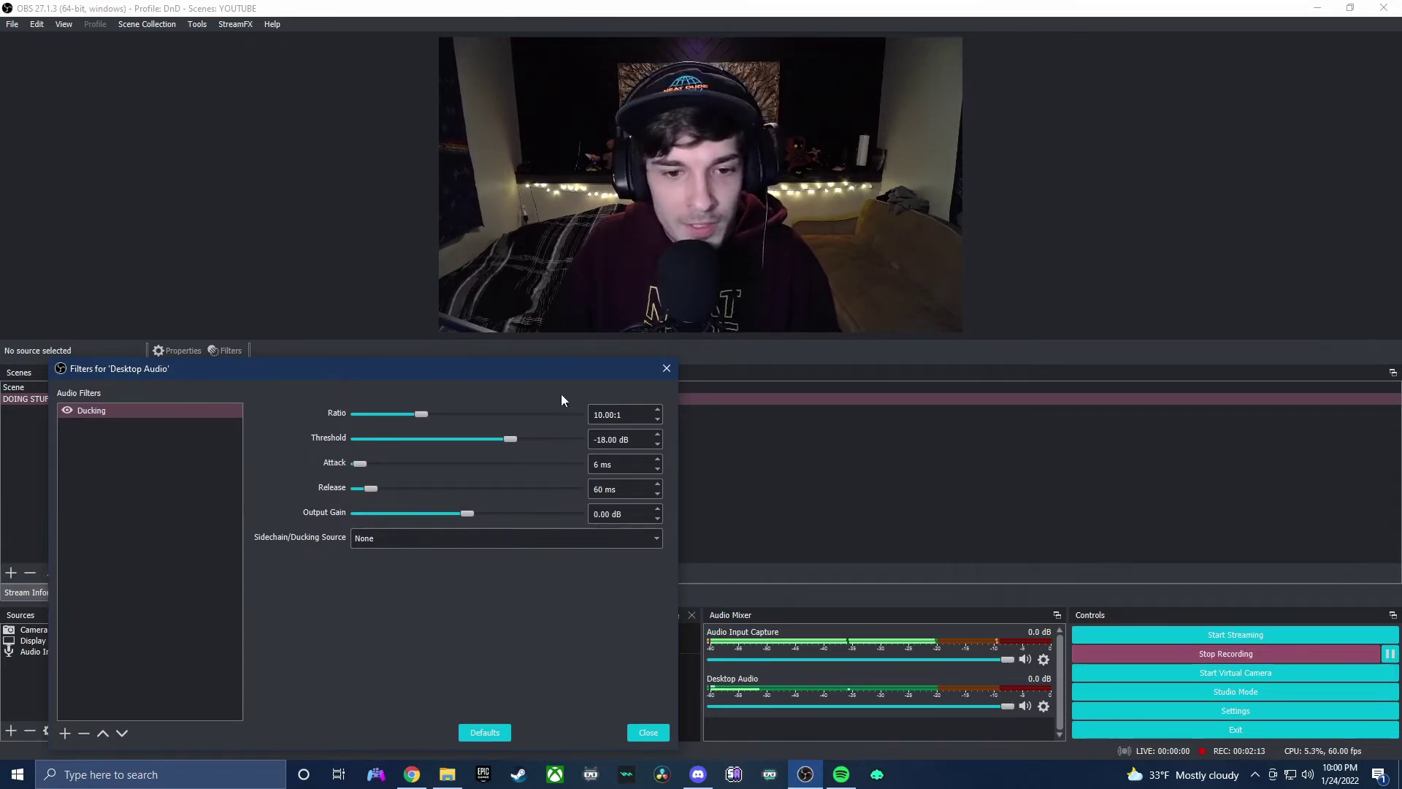
pyautogui.moveTo(563, 371); pyautogui.dragTo(888, 346)
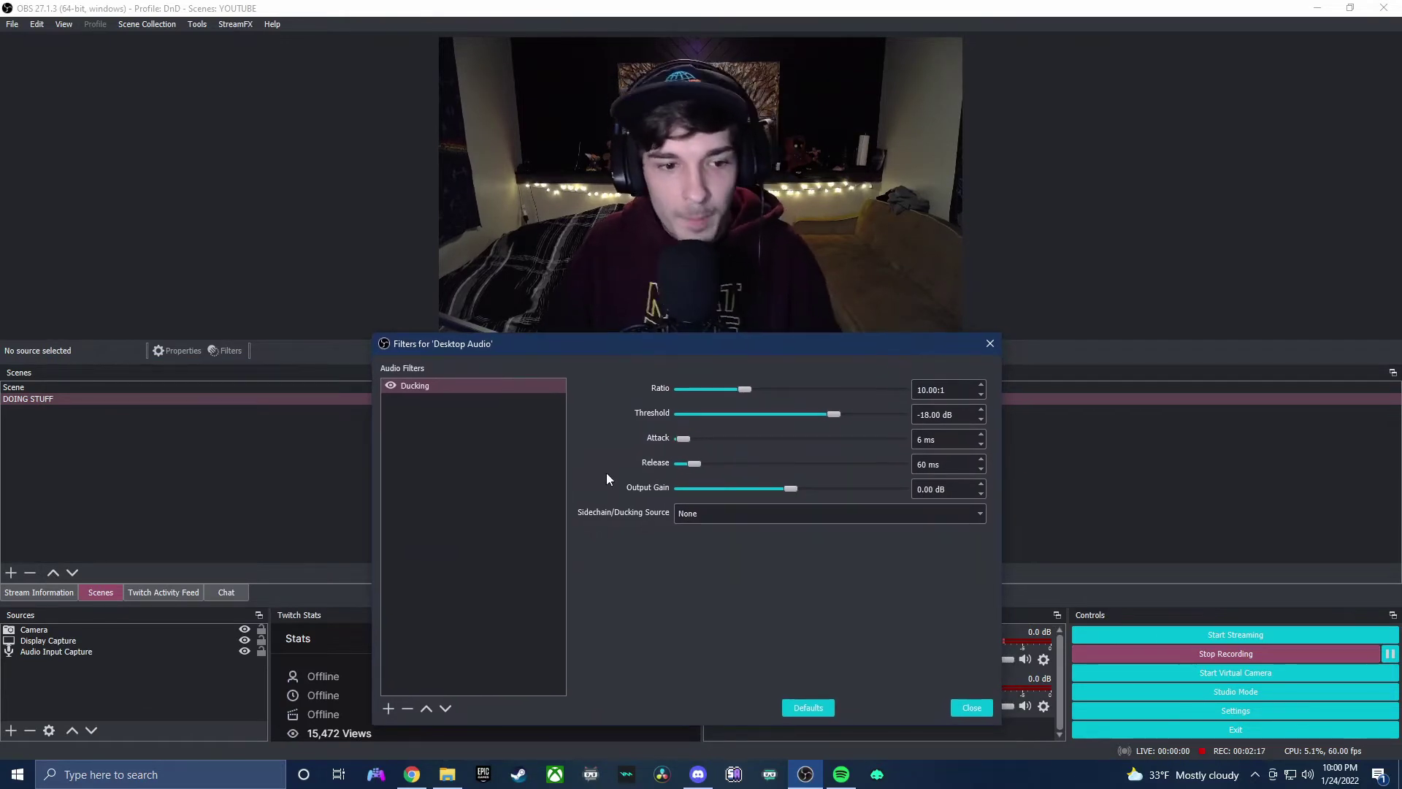
pyautogui.click(938, 390)
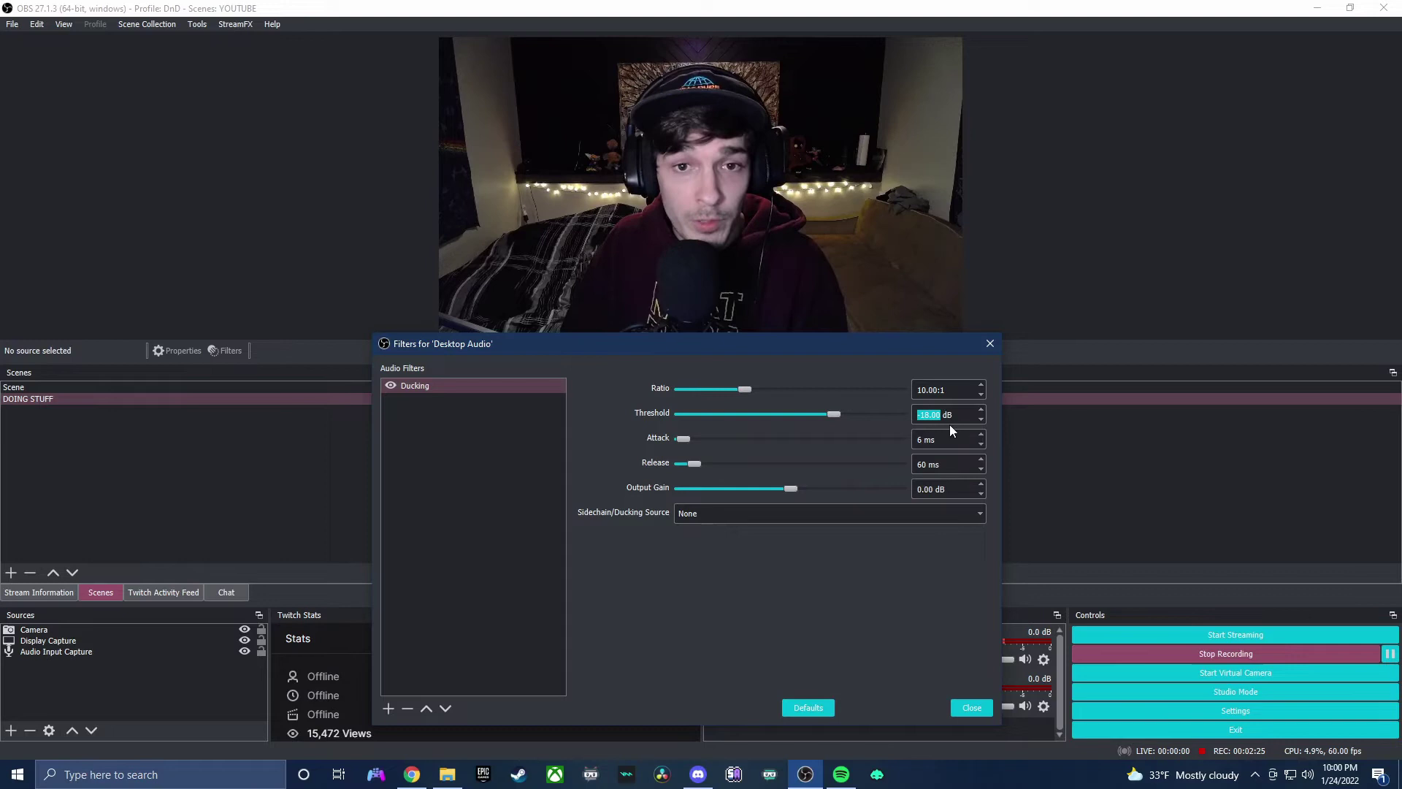
pyautogui.write('00')
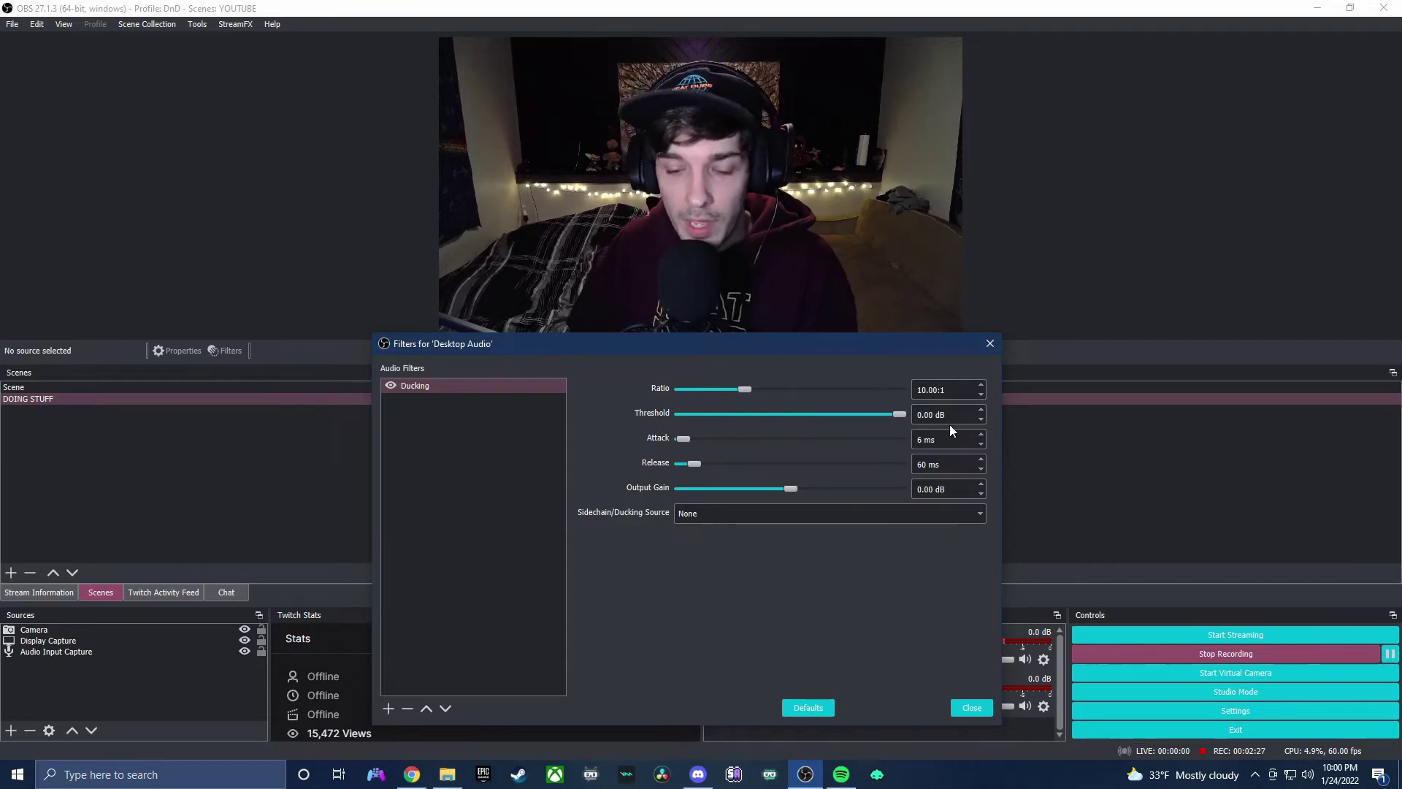
pyautogui.press('BackSpace')
pyautogui.press('BackSpace')
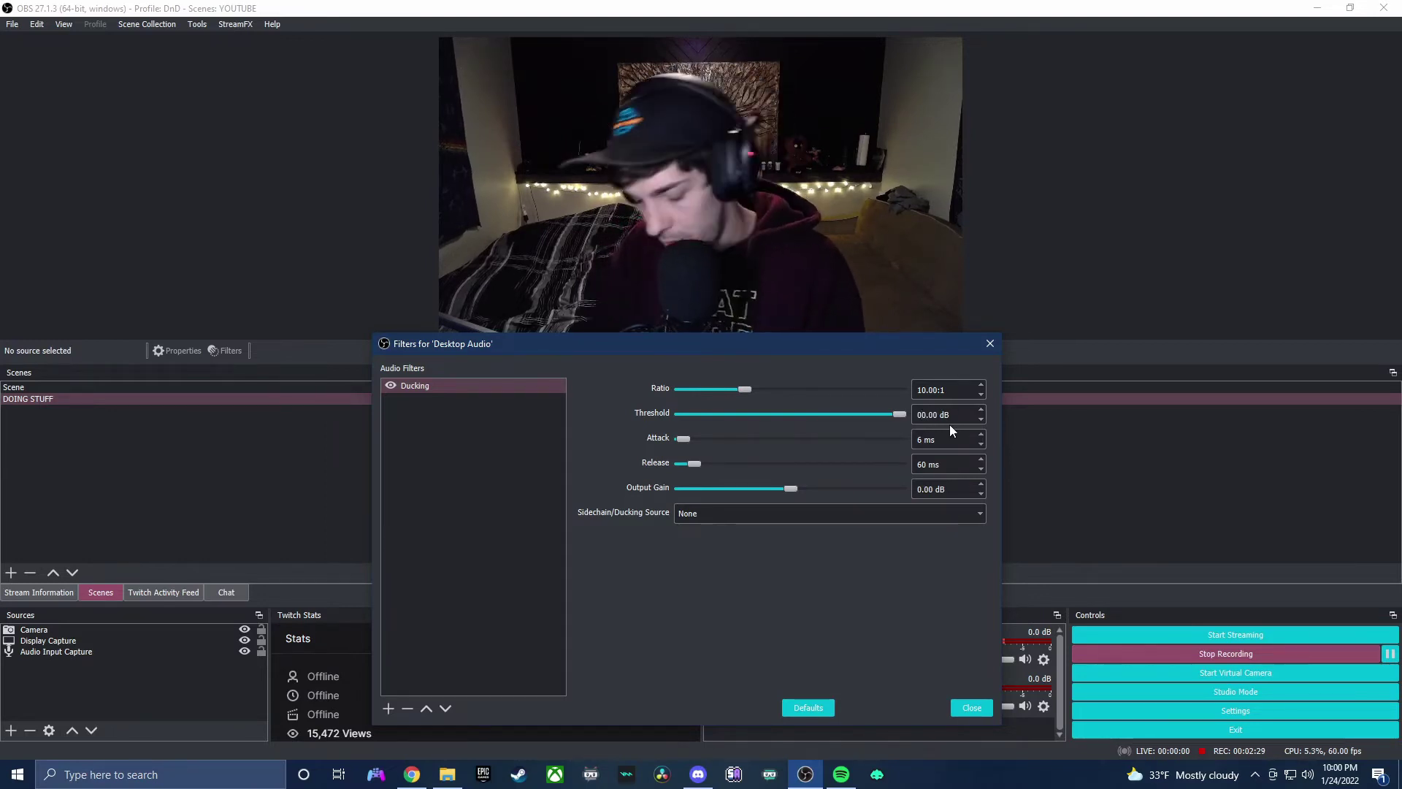
pyautogui.write('0')
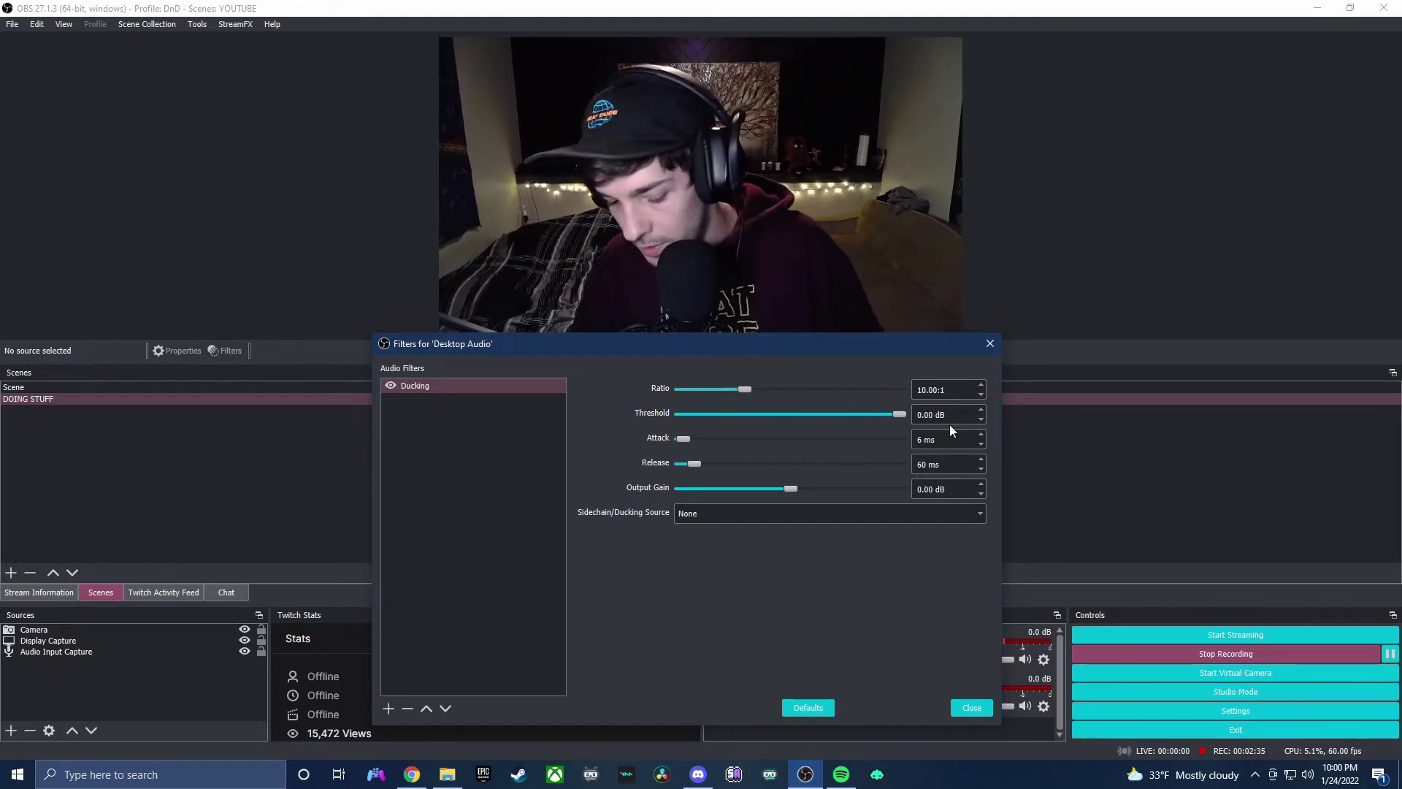
pyautogui.write('0')
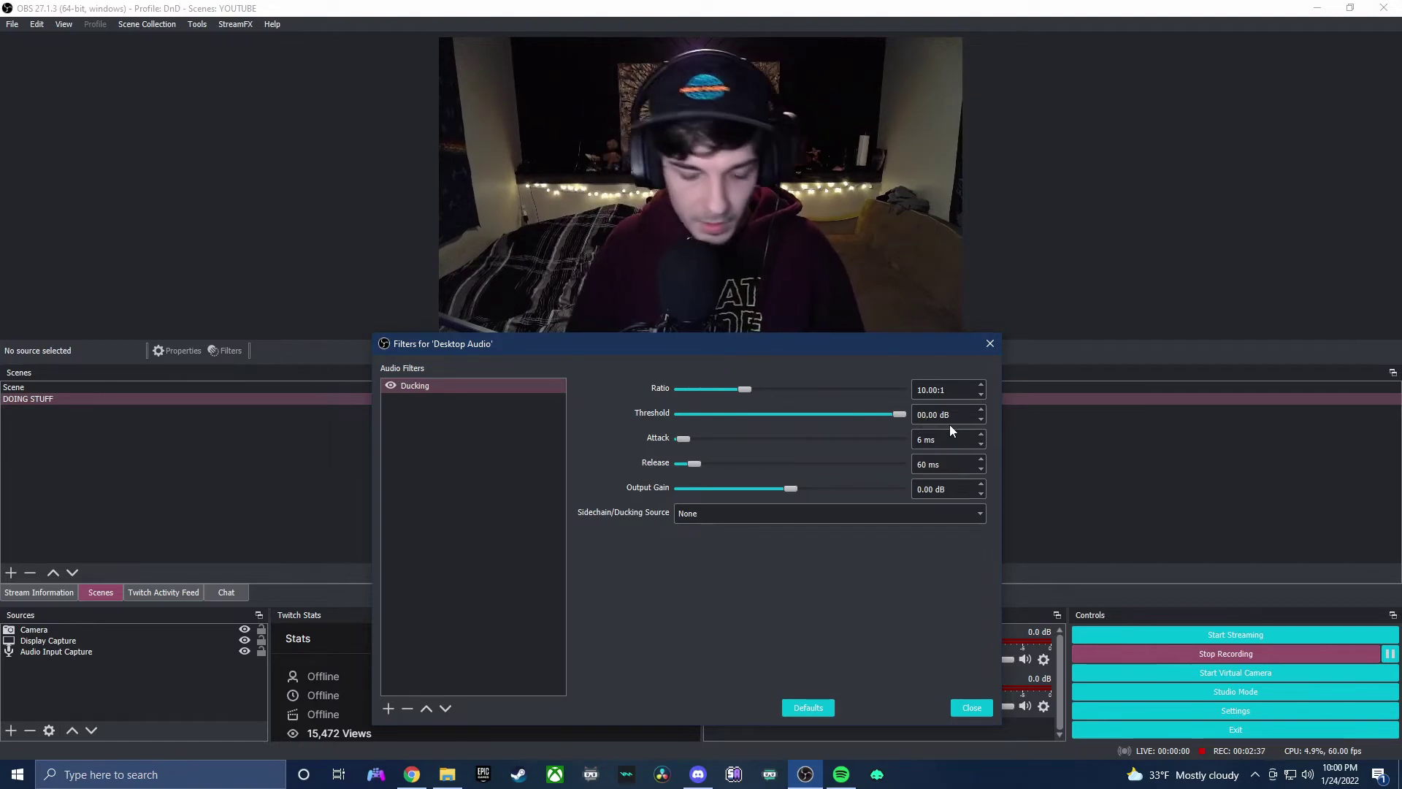
pyautogui.press('BackSpace')
pyautogui.press('BackSpace')
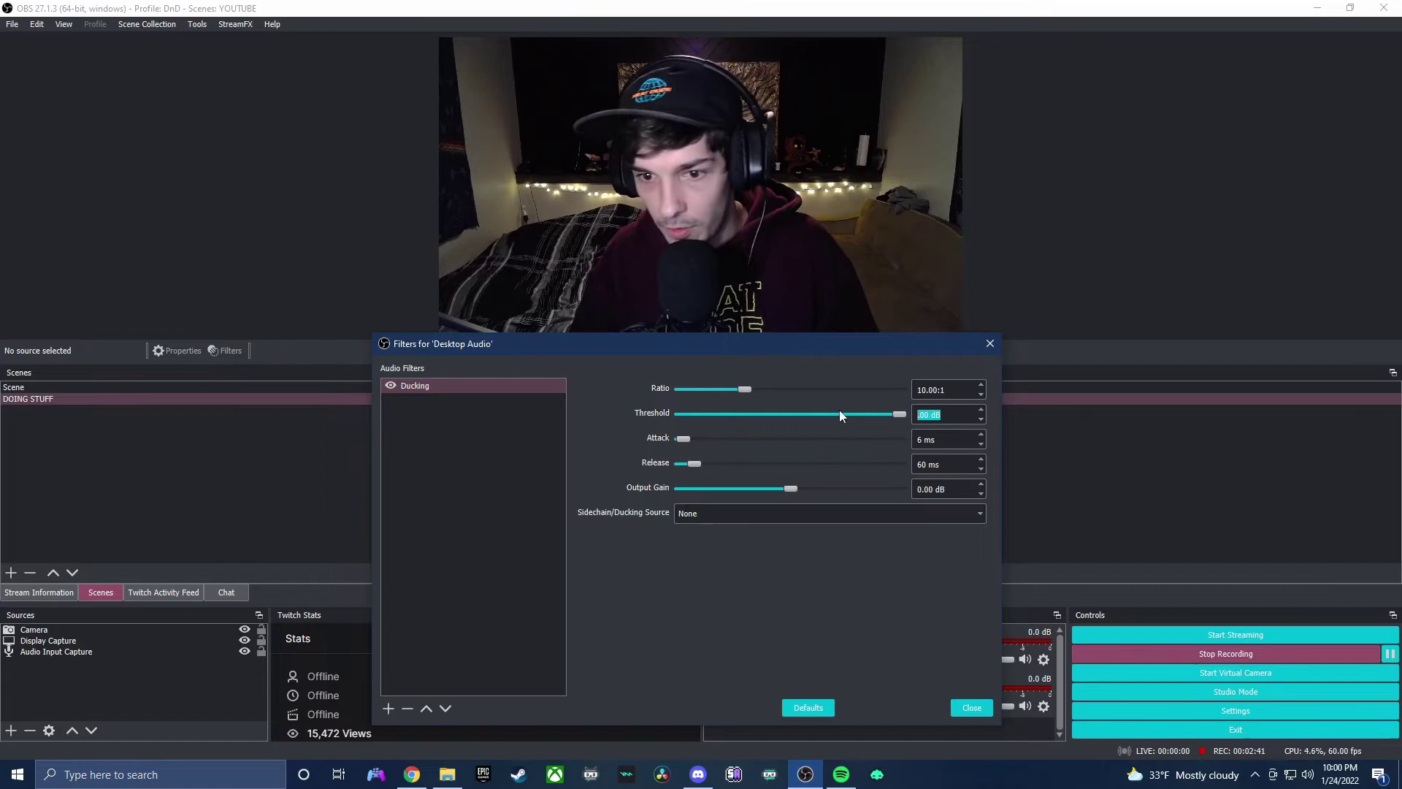
pyautogui.write('0')
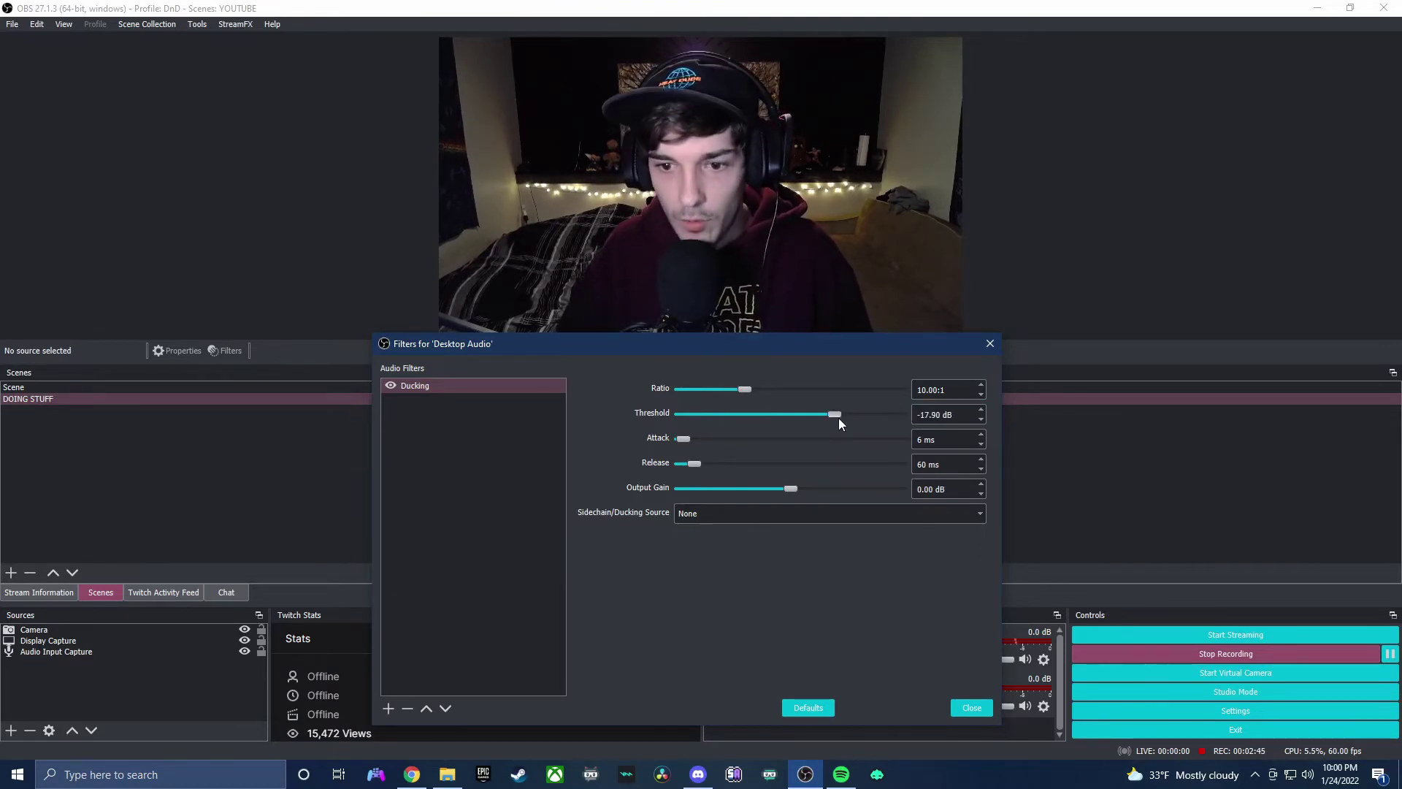
pyautogui.moveTo(812, 421); pyautogui.dragTo(791, 419)
pyautogui.click(934, 417)
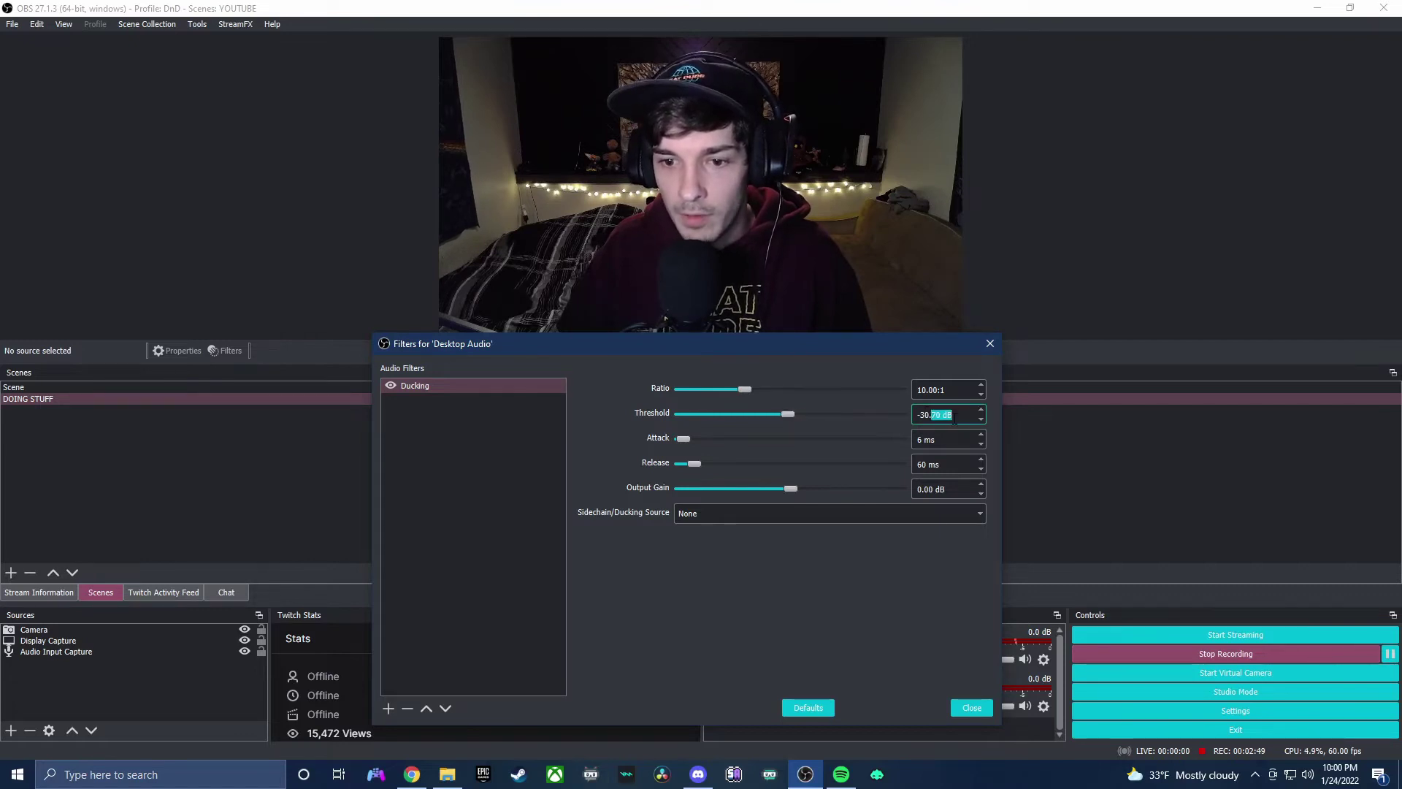
pyautogui.write('0')
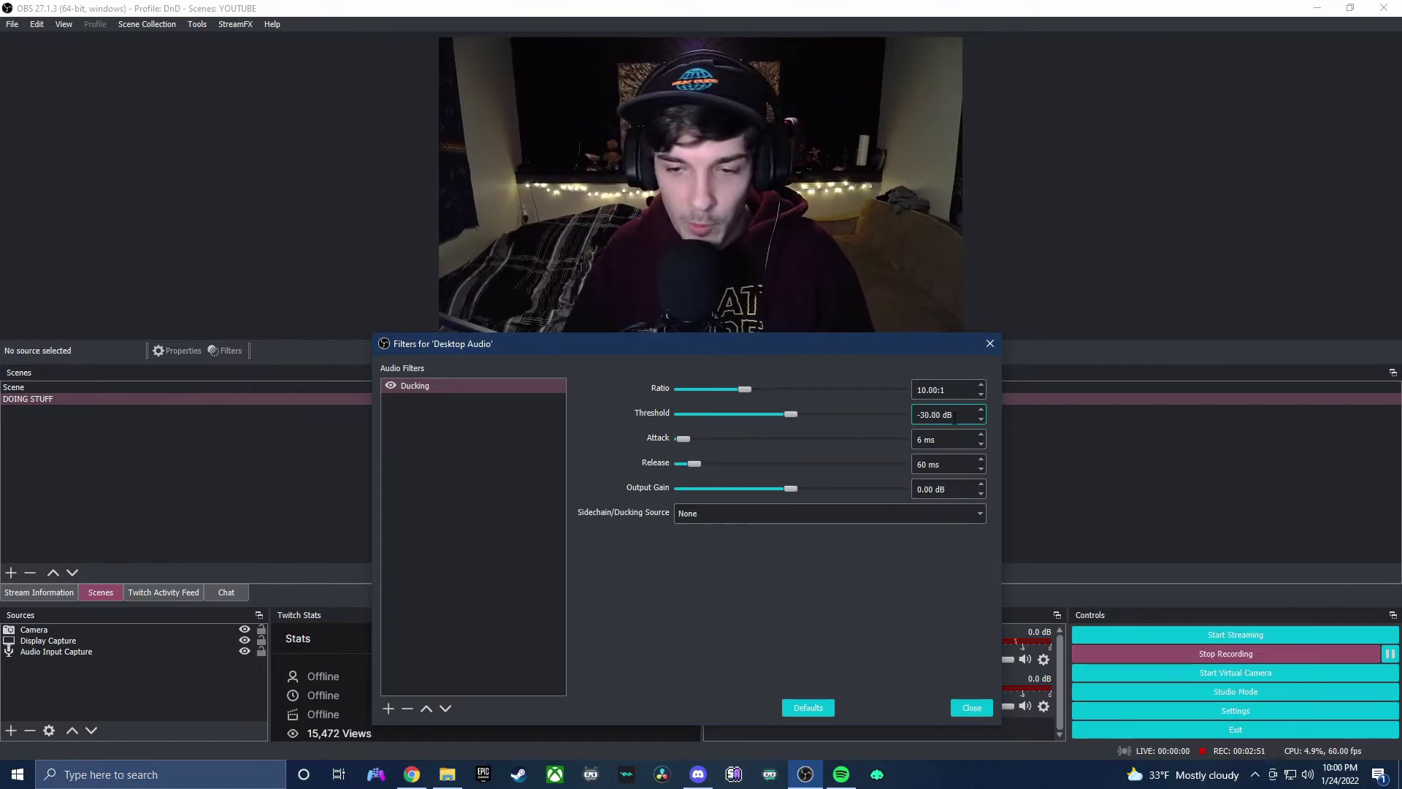
pyautogui.click(946, 440)
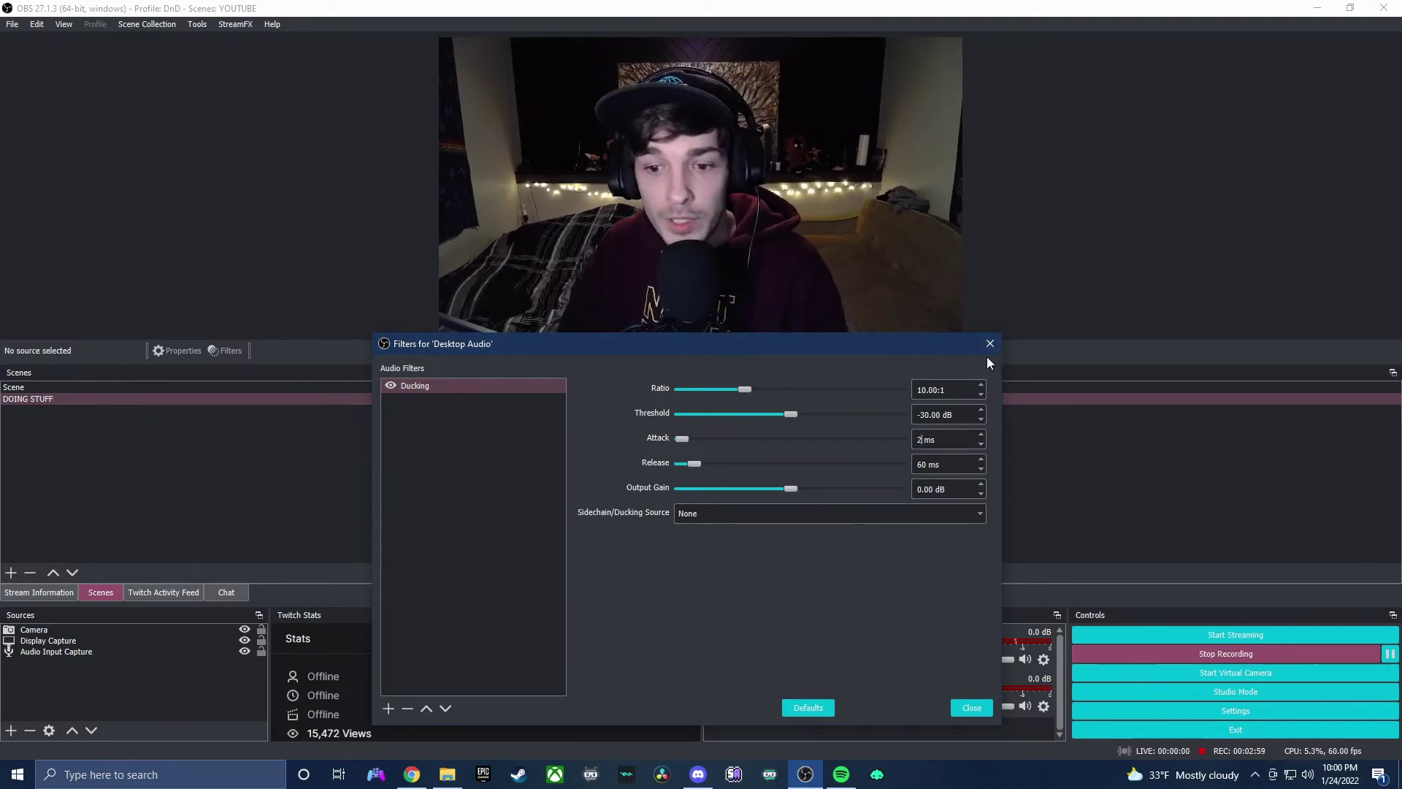
# Set the Ducking compressor's release time to 500 ms.
pyautogui.click(917, 464)
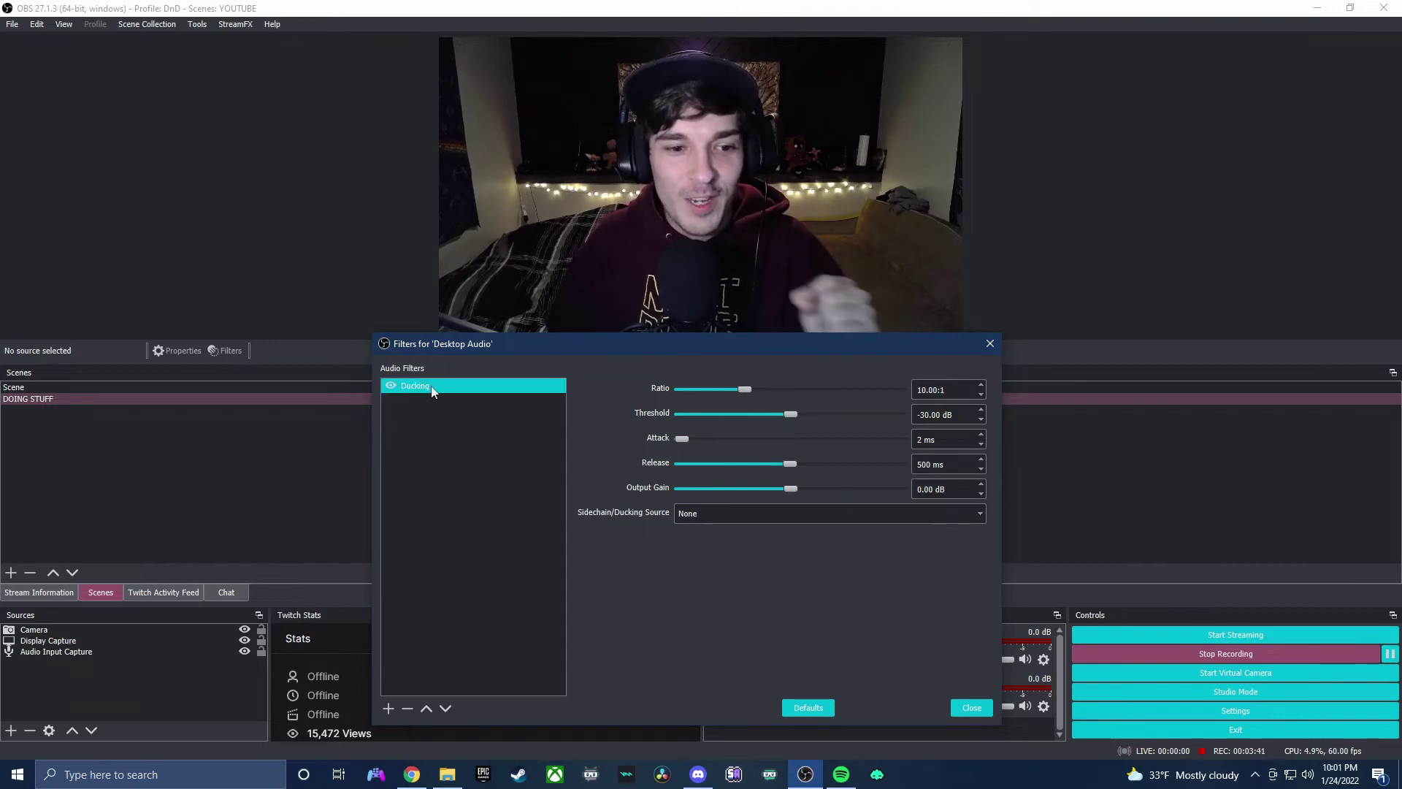
# Choose Audio Input Capture as the sidechain/ducking source and close the filters dialog.
pyautogui.click(721, 514)
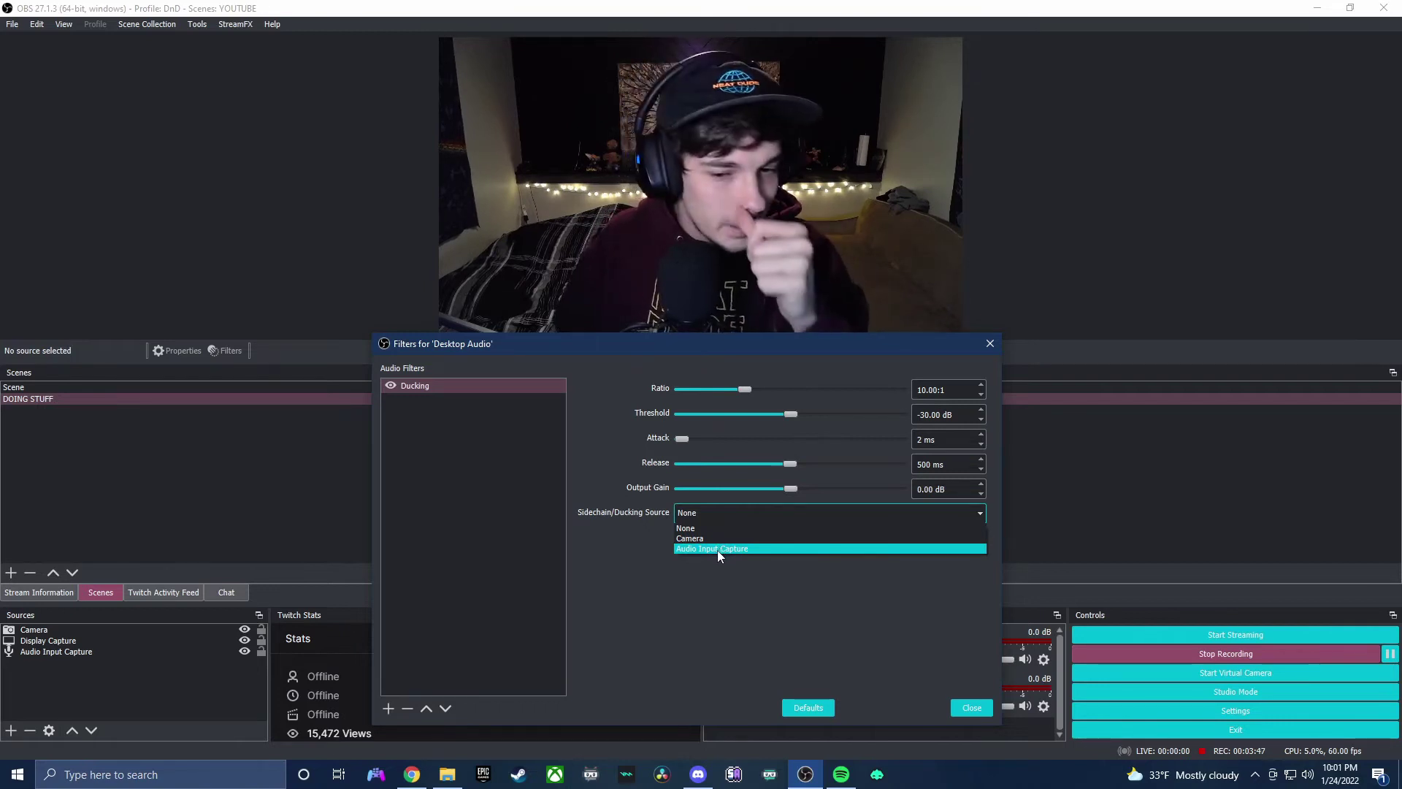
pyautogui.click(715, 551)
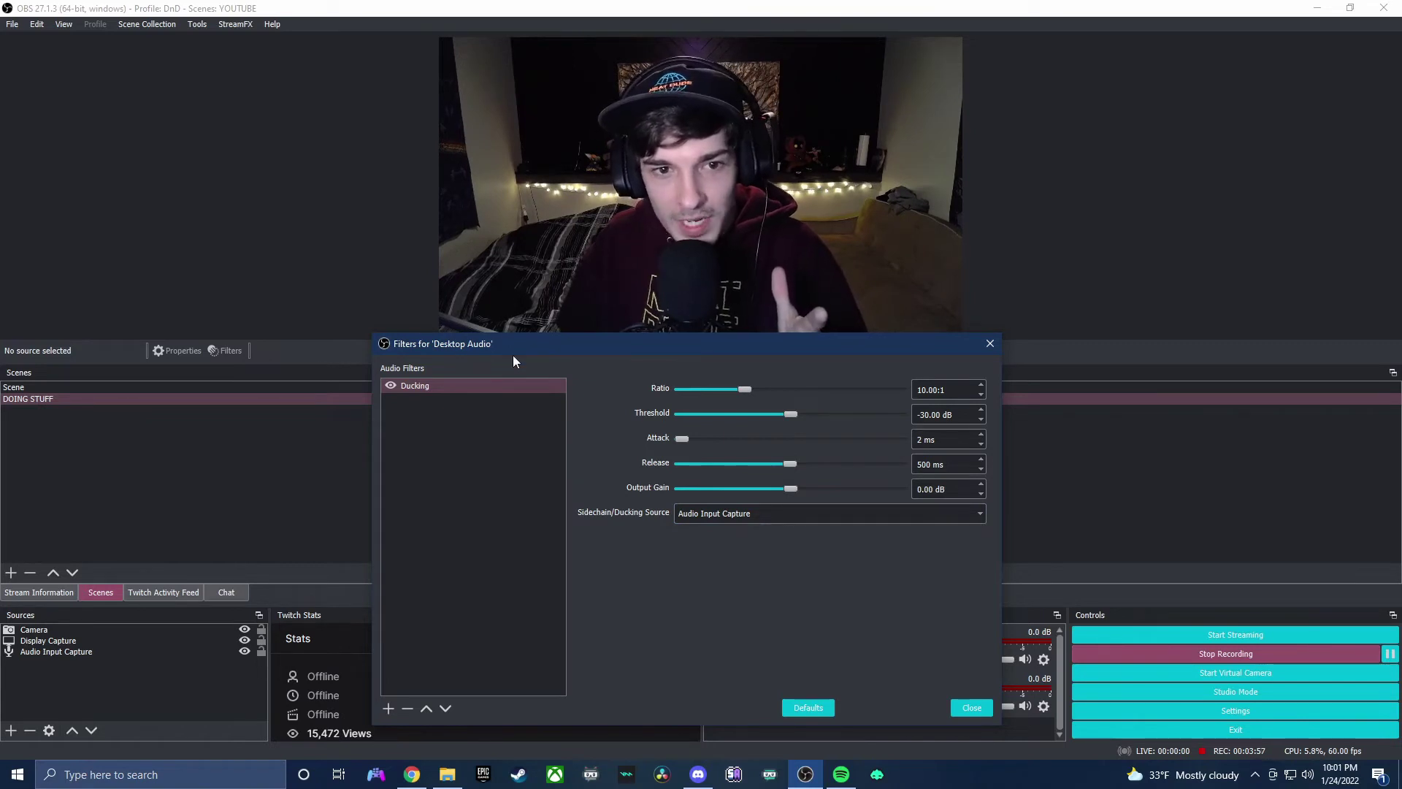
pyautogui.click(971, 707)
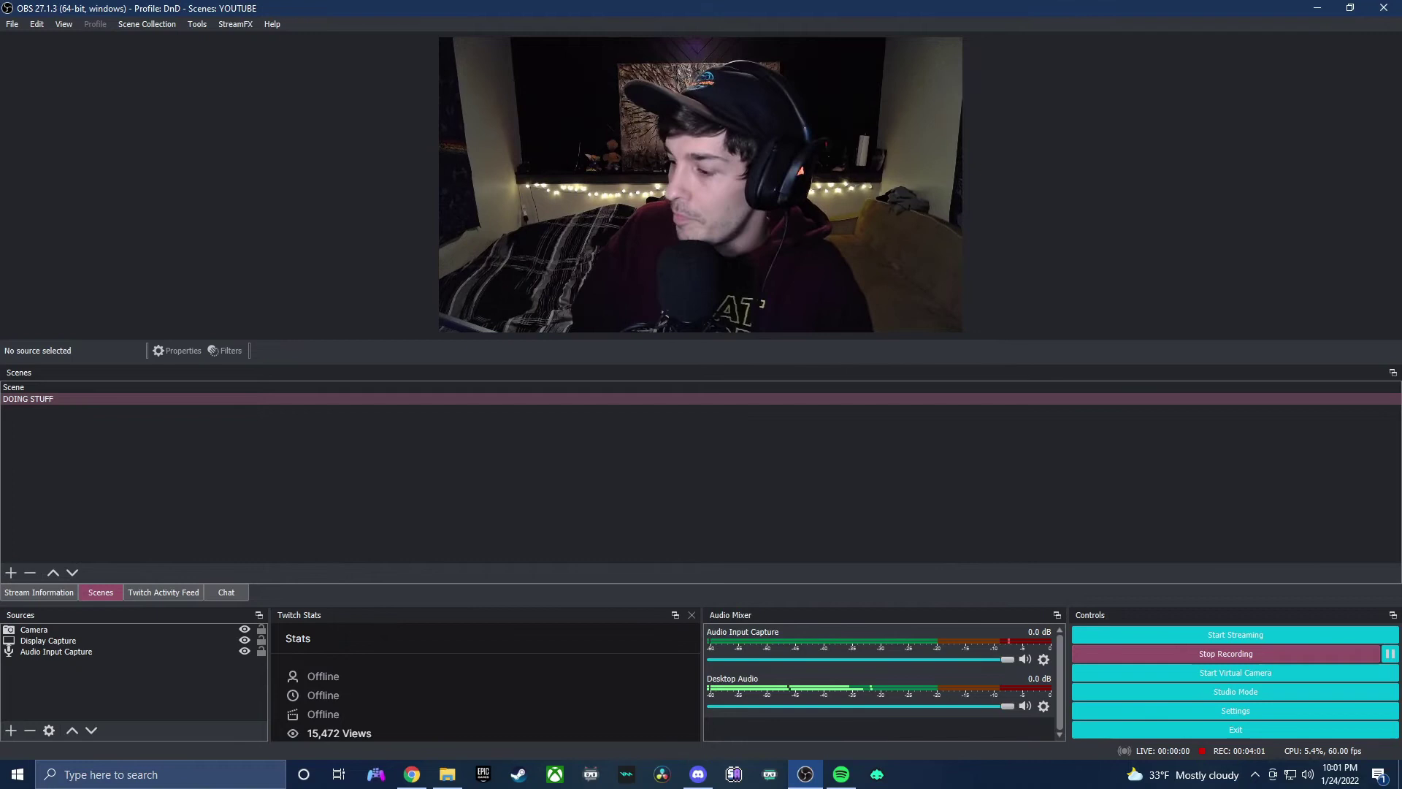
pyautogui.hotkey('alt', 'Tab')
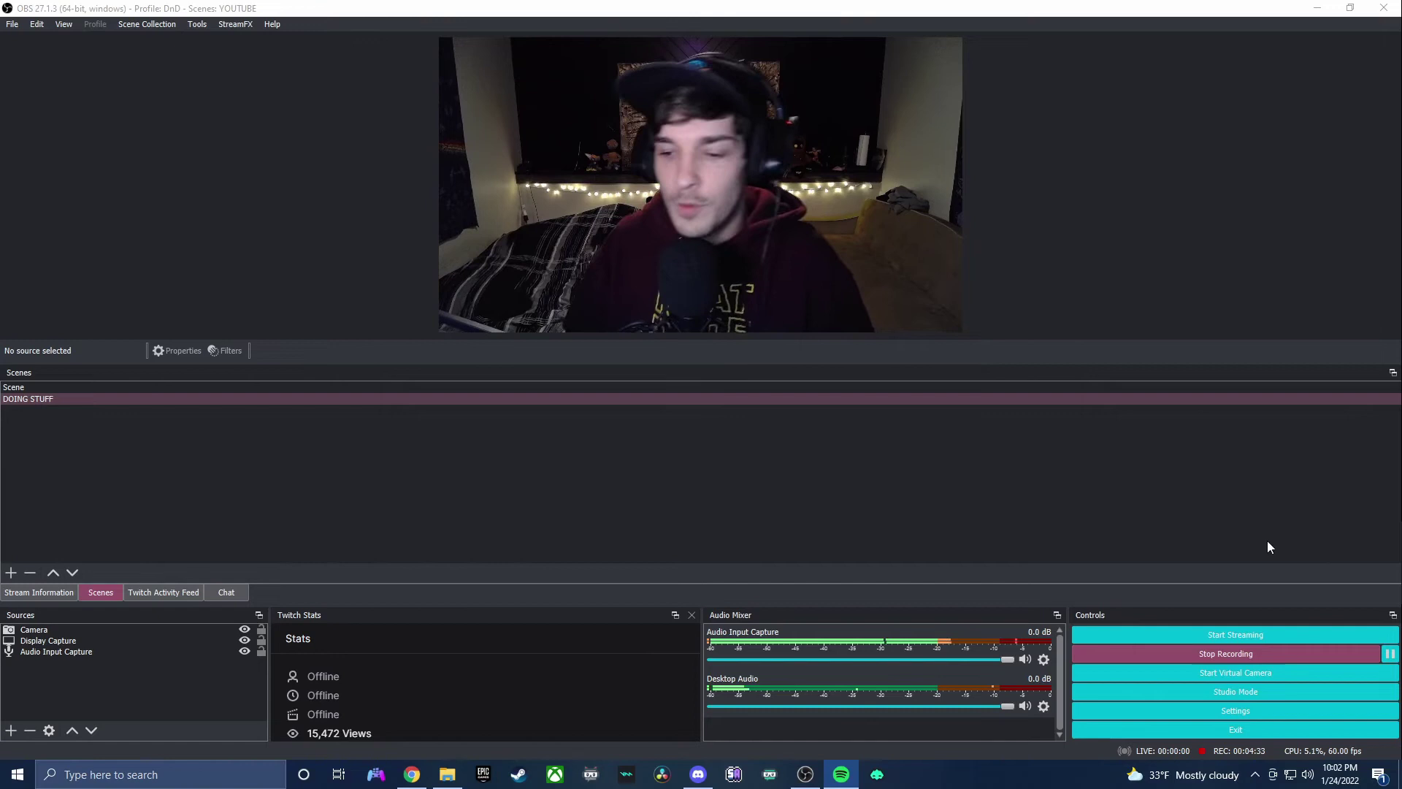
# Open Settings, move the dialog lower, and show the Output page.
pyautogui.click(1245, 712)
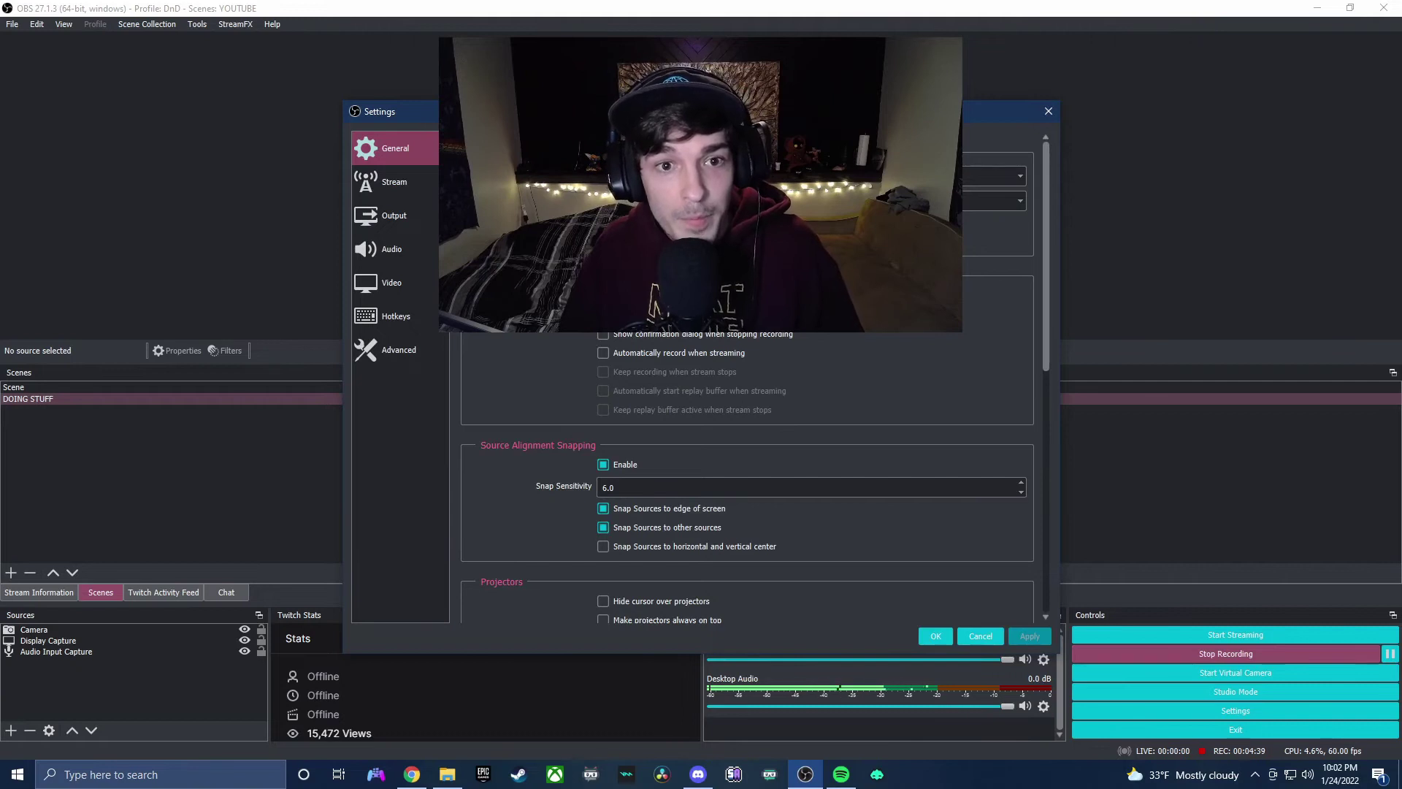
pyautogui.moveTo(676, 244); pyautogui.dragTo(686, 358)
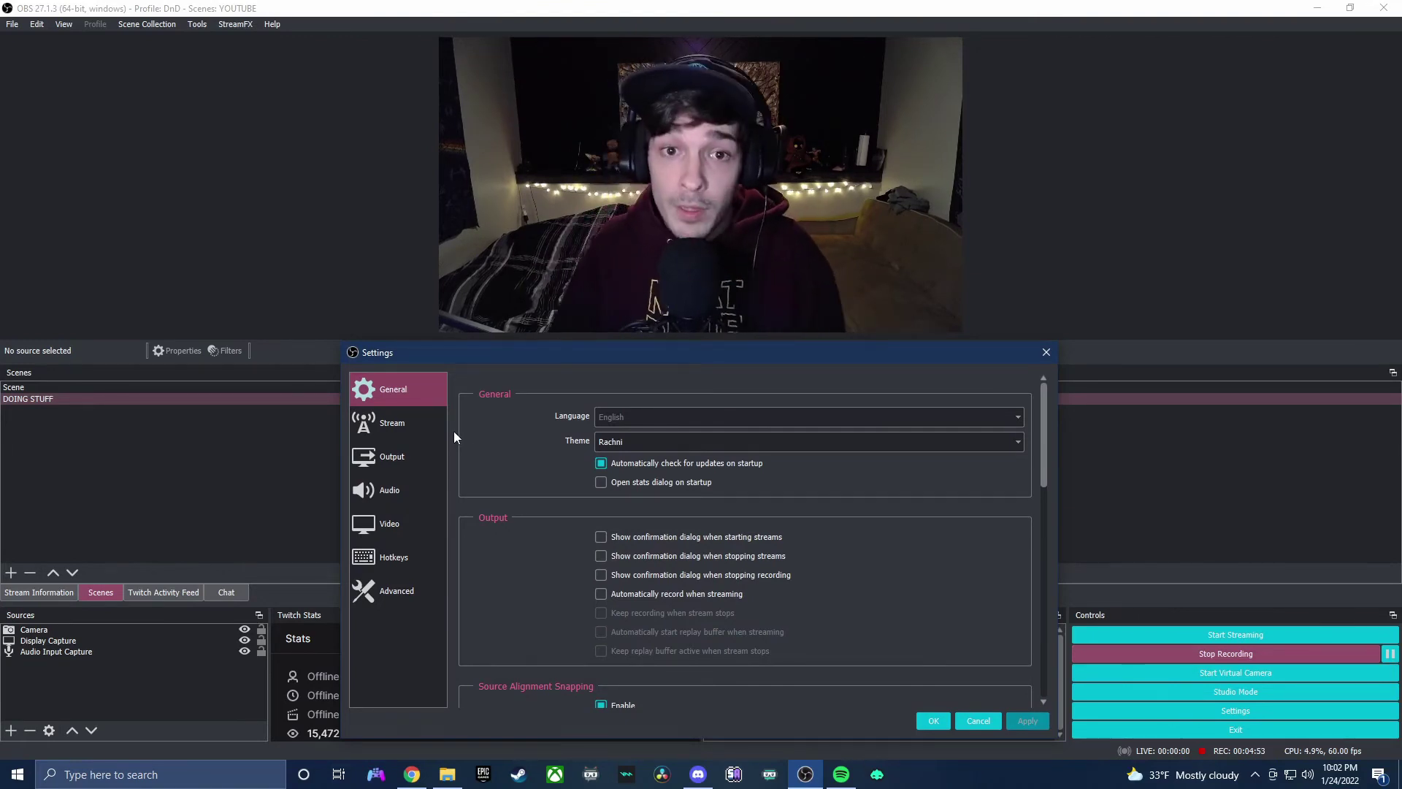
pyautogui.click(420, 469)
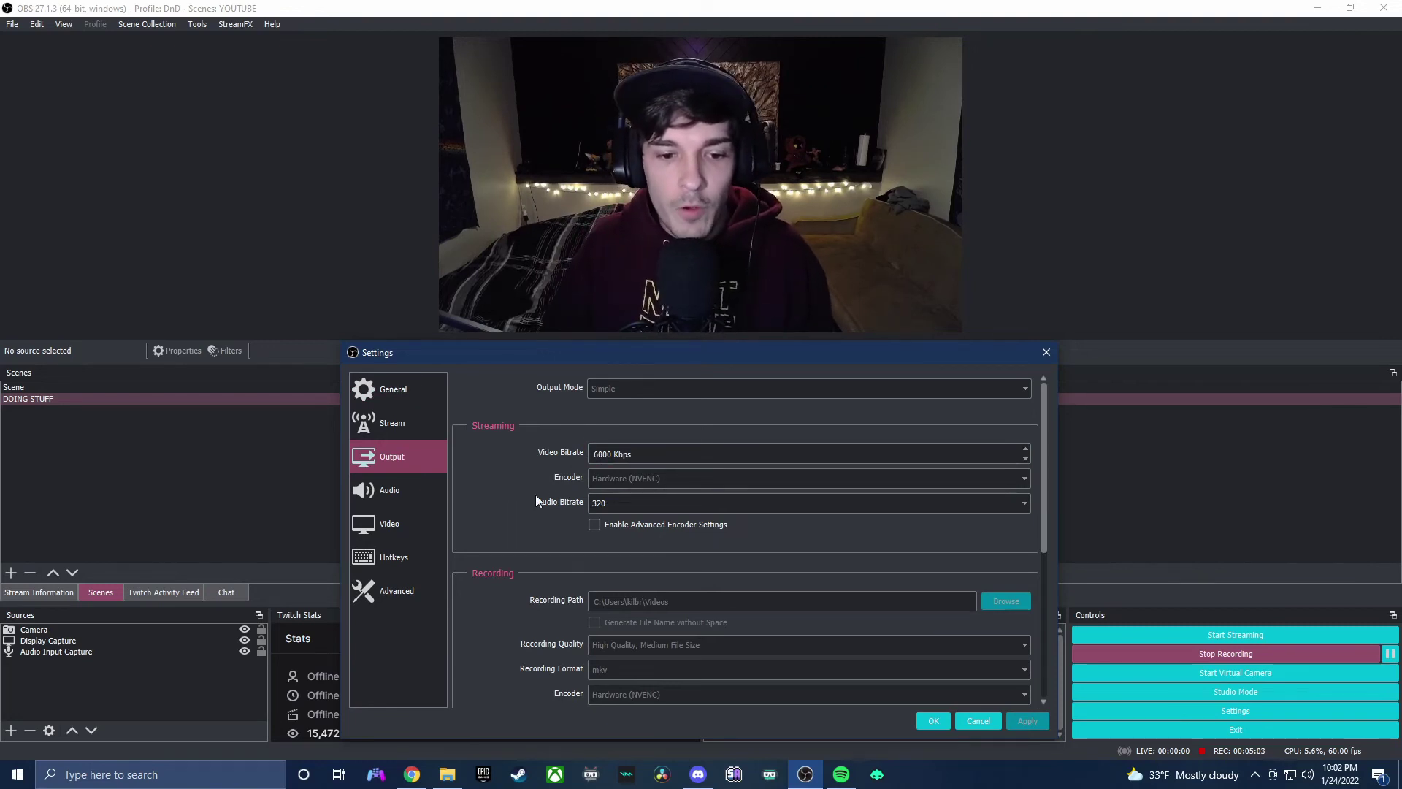
# Set the streaming audio bitrate to 320 and apply it.
pyautogui.click(917, 506)
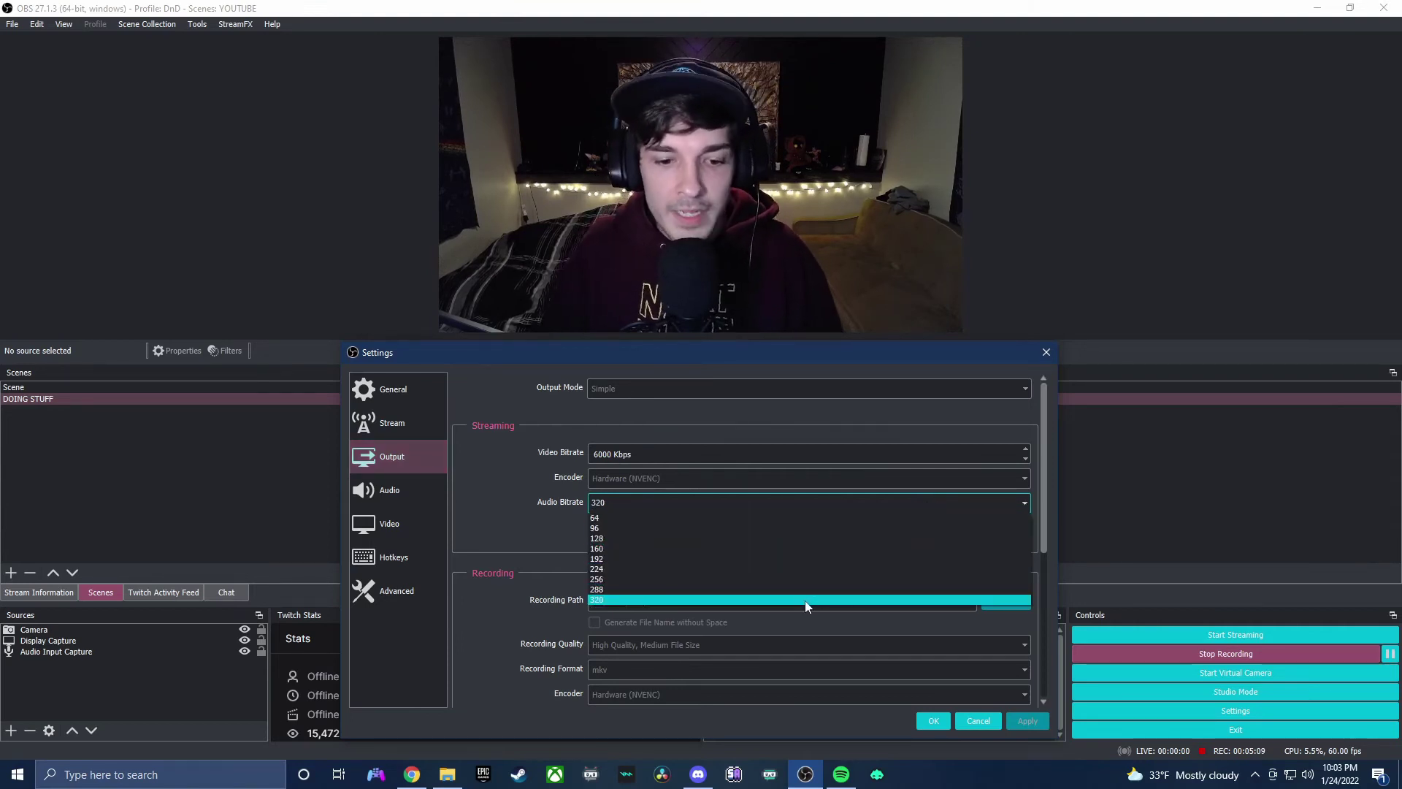
pyautogui.click(705, 549)
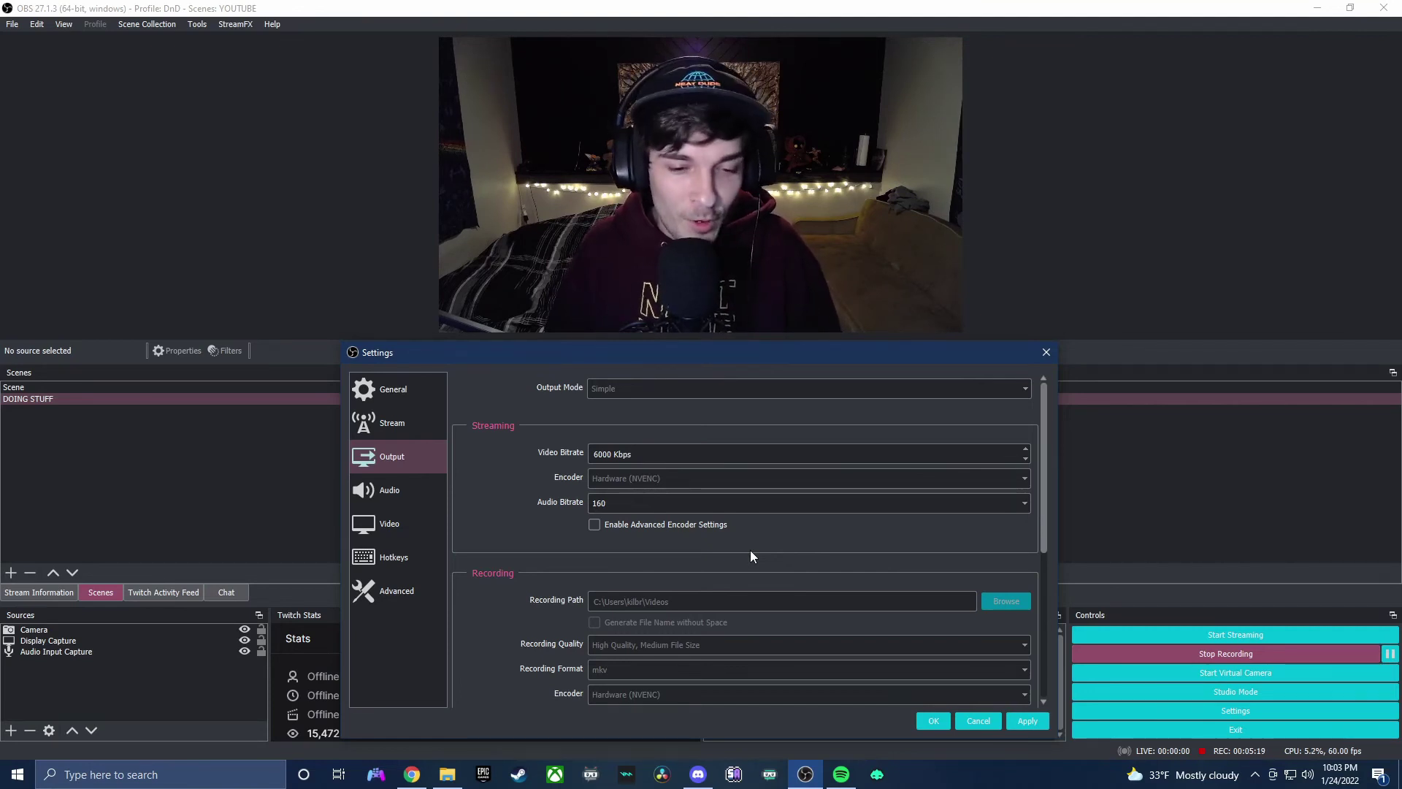
pyautogui.click(631, 503)
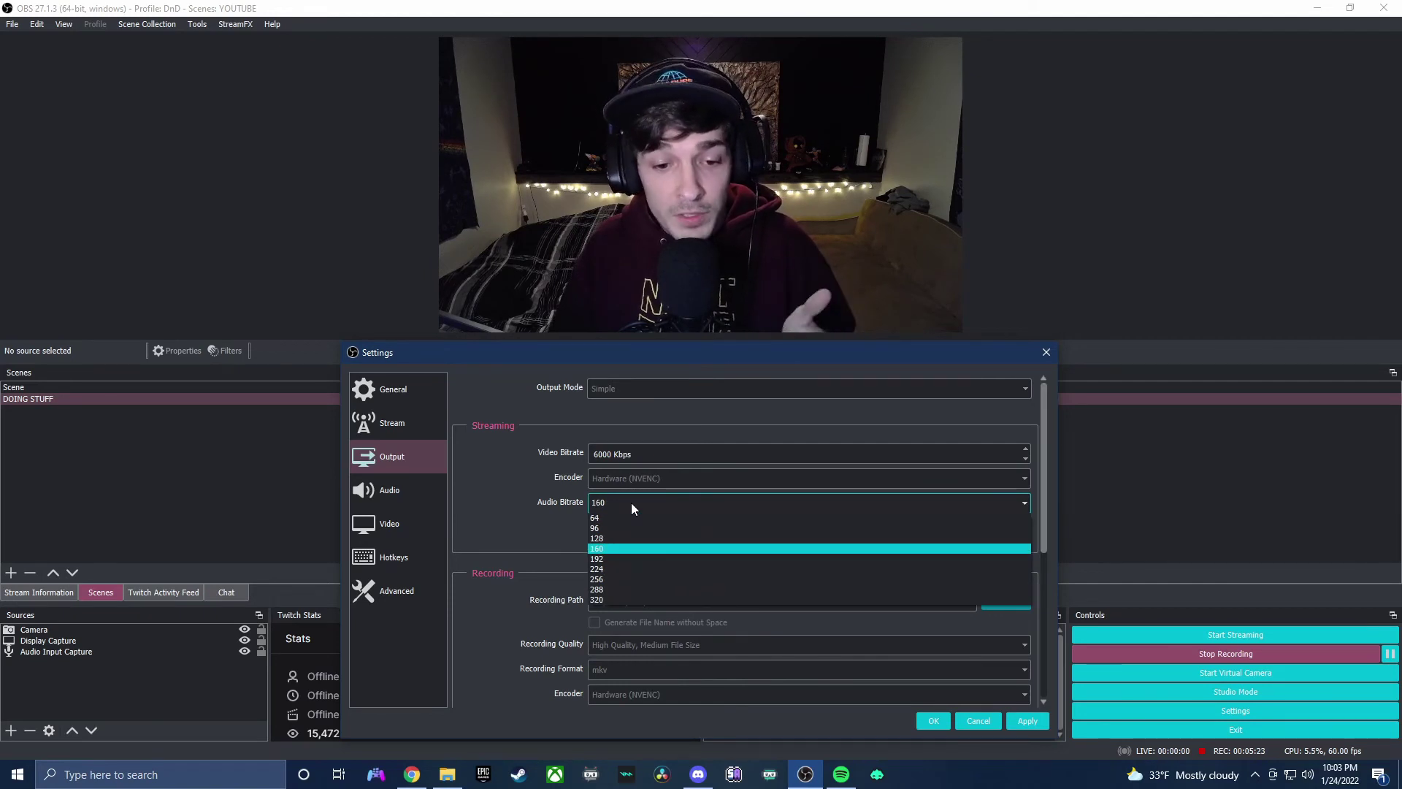
pyautogui.click(612, 546)
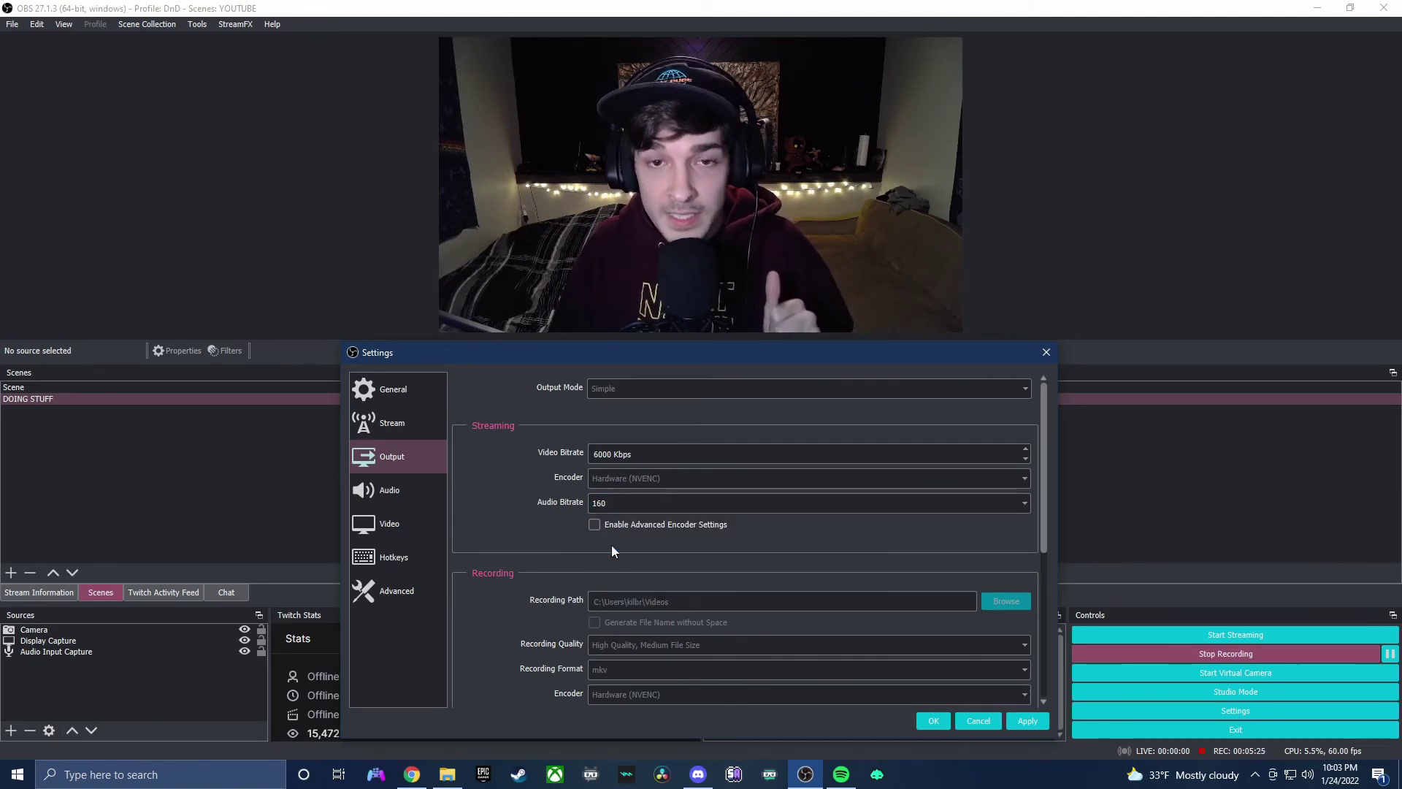
pyautogui.click(648, 505)
pyautogui.click(624, 595)
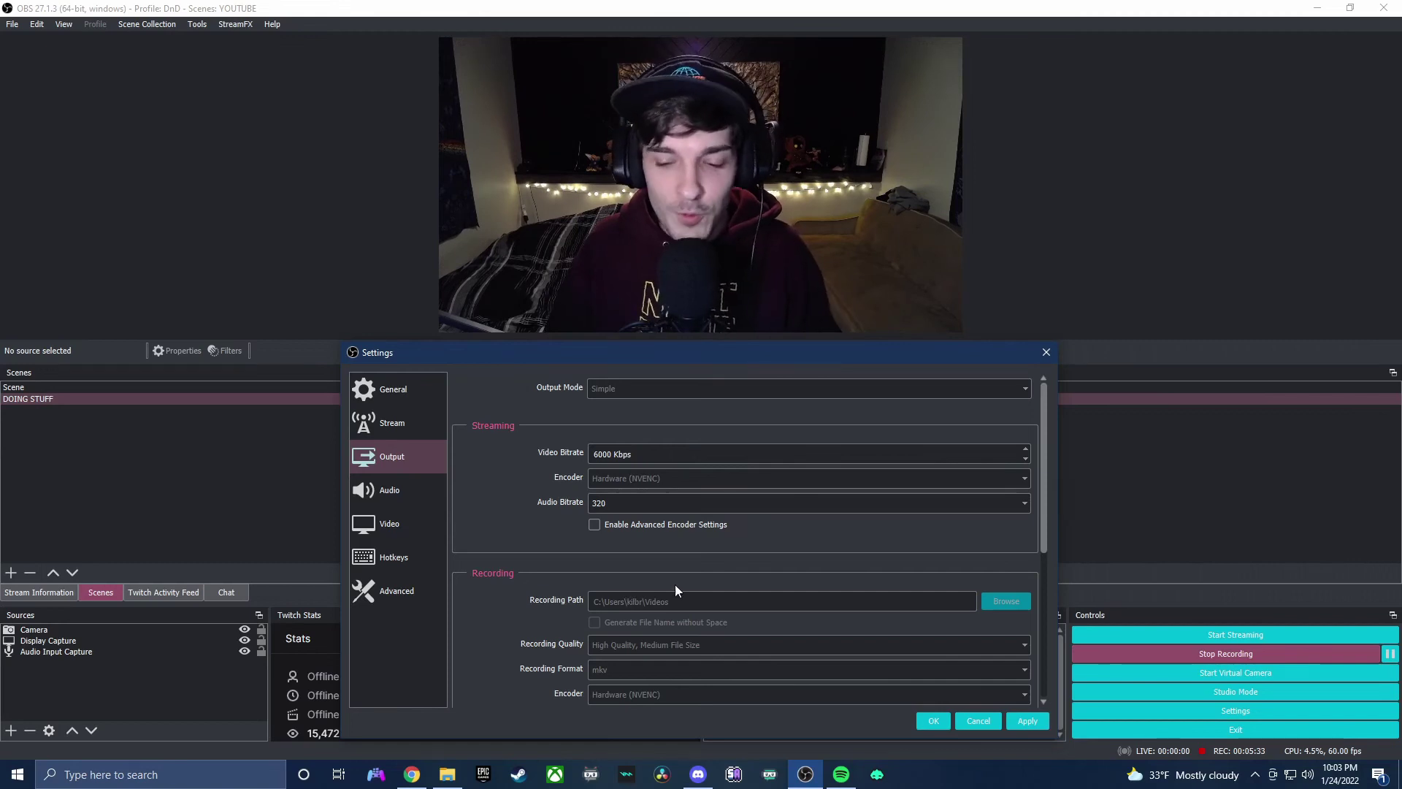
pyautogui.click(1028, 720)
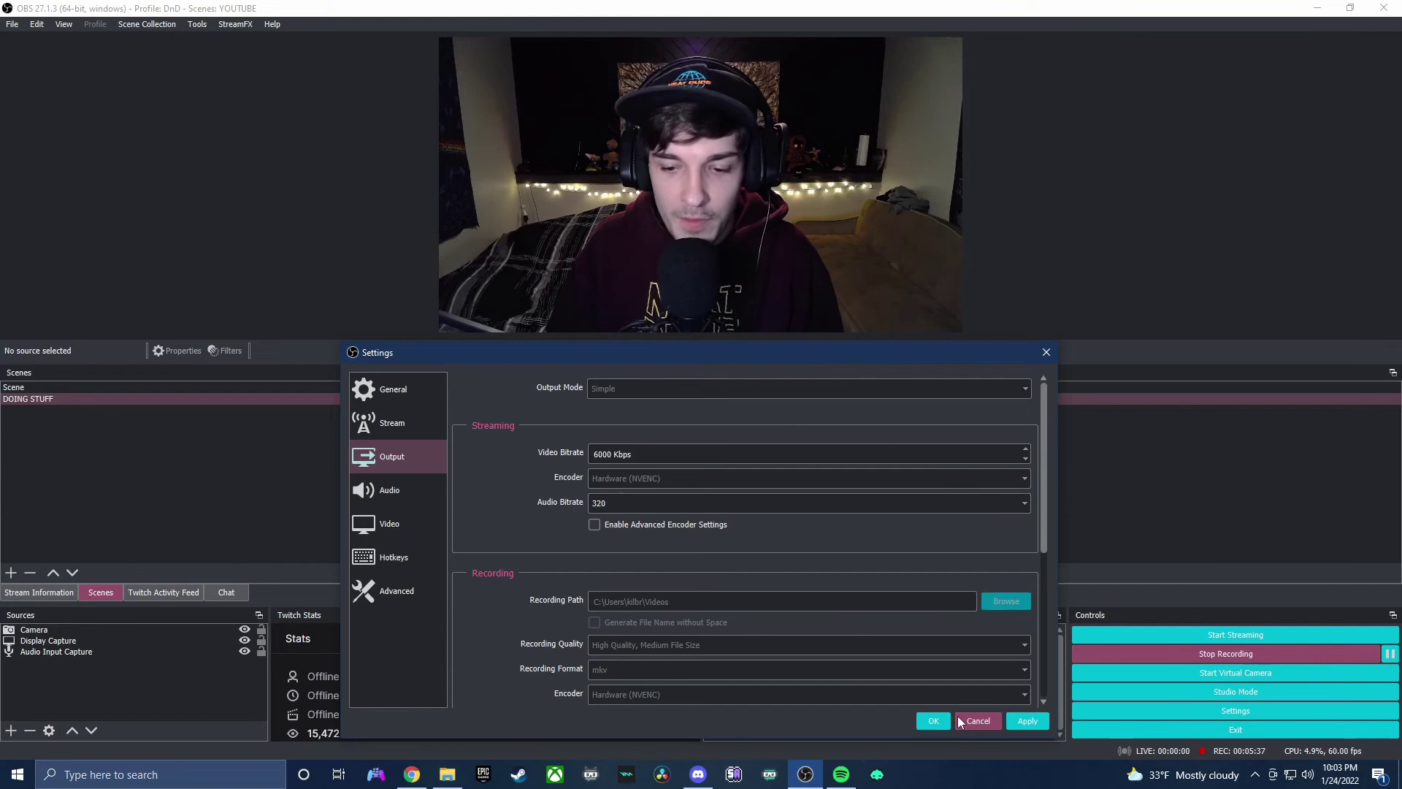
# Close Settings and confirm saving the unsaved changes.
pyautogui.click(1046, 354)
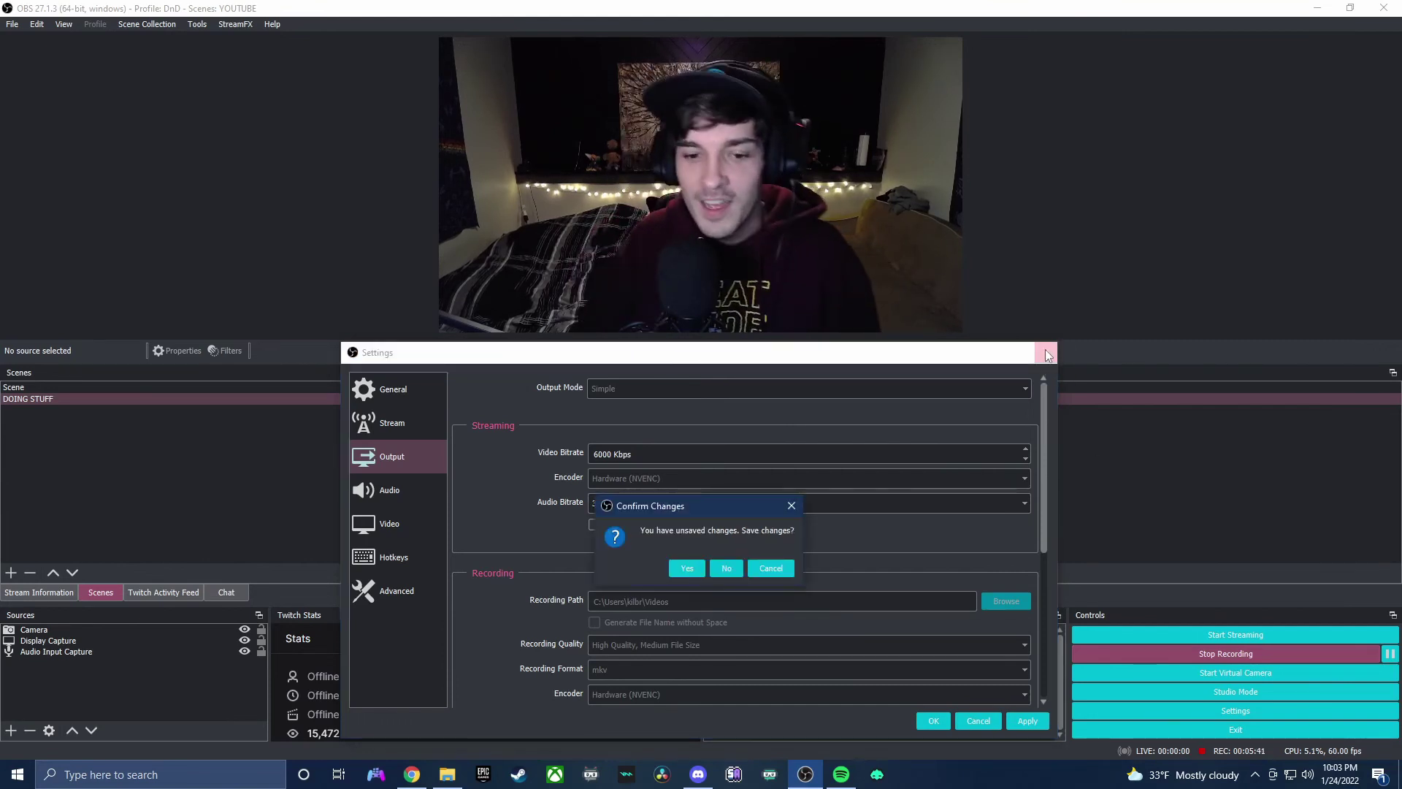
pyautogui.click(693, 568)
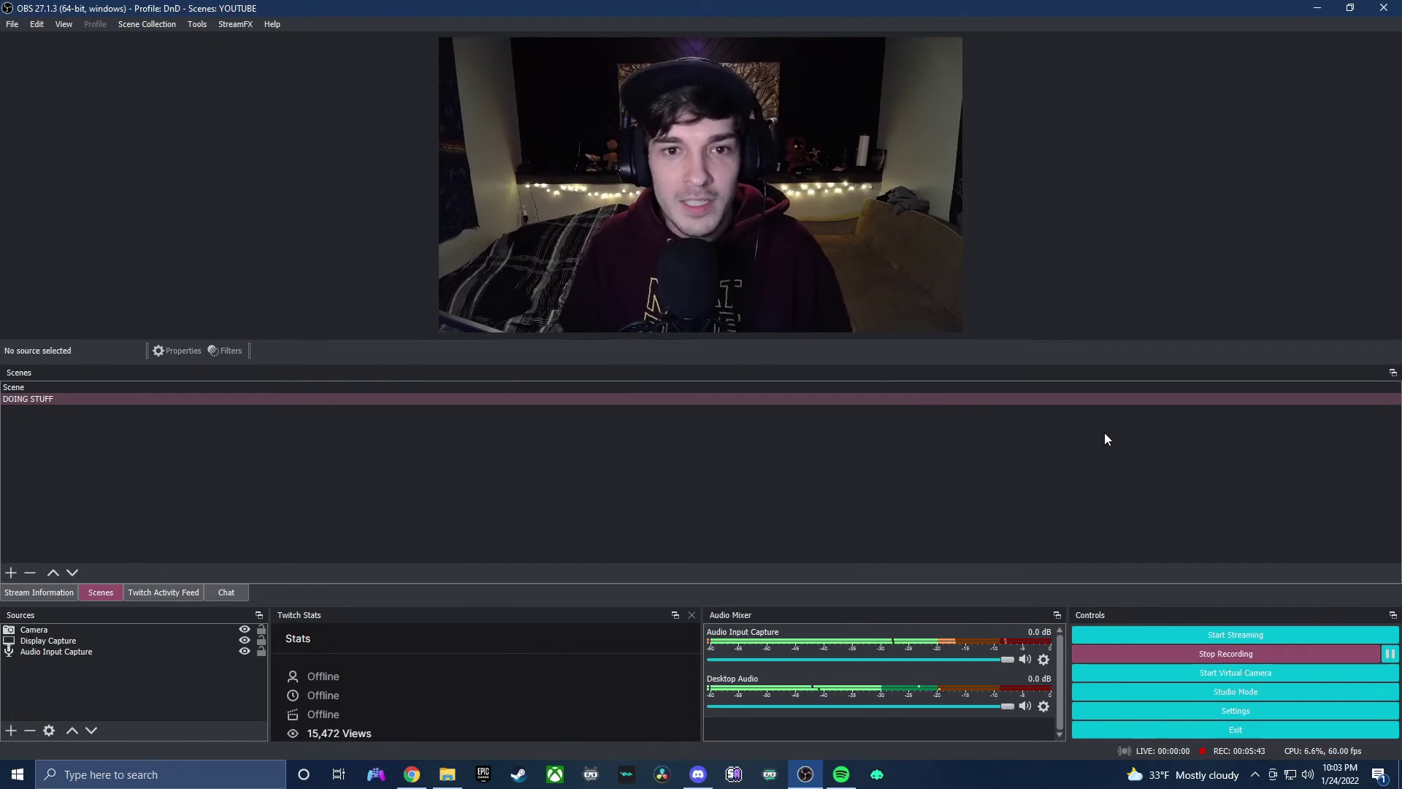